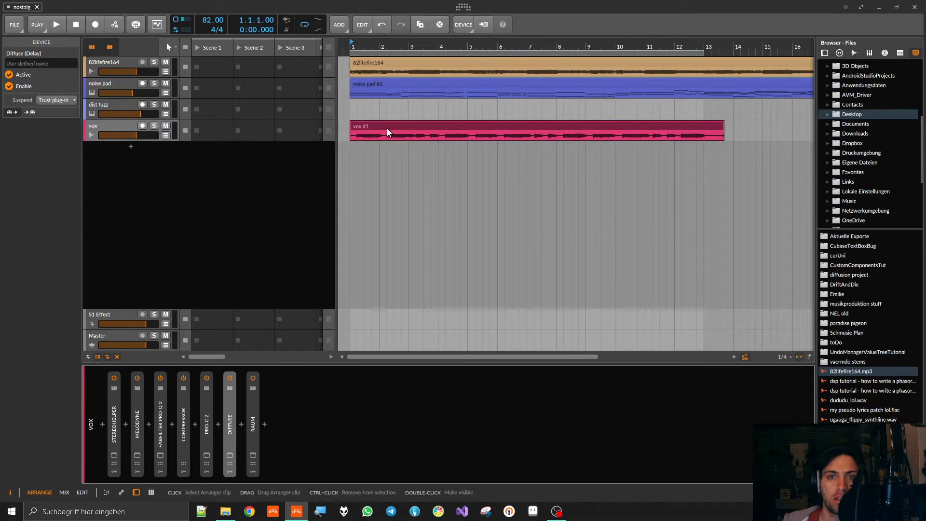
- Place the playhead at bar 1 of the arrangement and start playback
left_click_drag(347, 58, 785, 107)
left_click(784, 107)
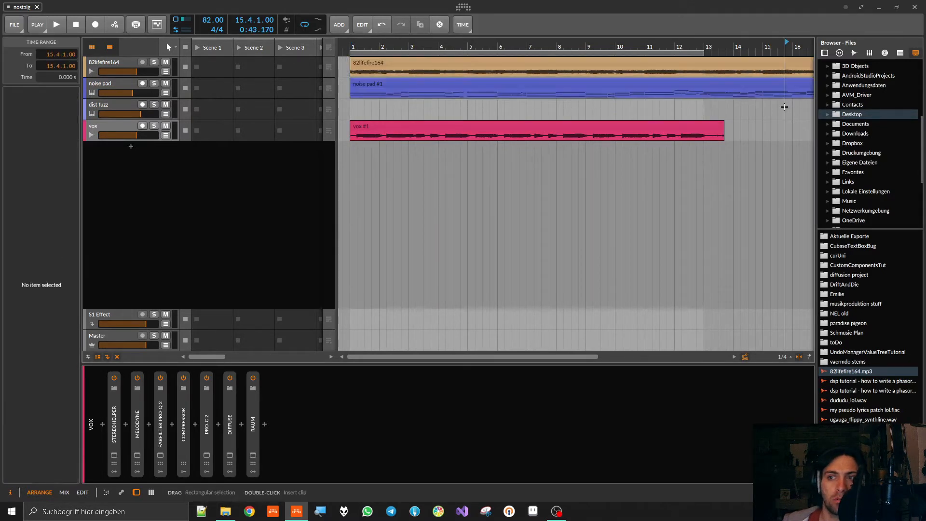
left_click(356, 41)
left_click(350, 42)
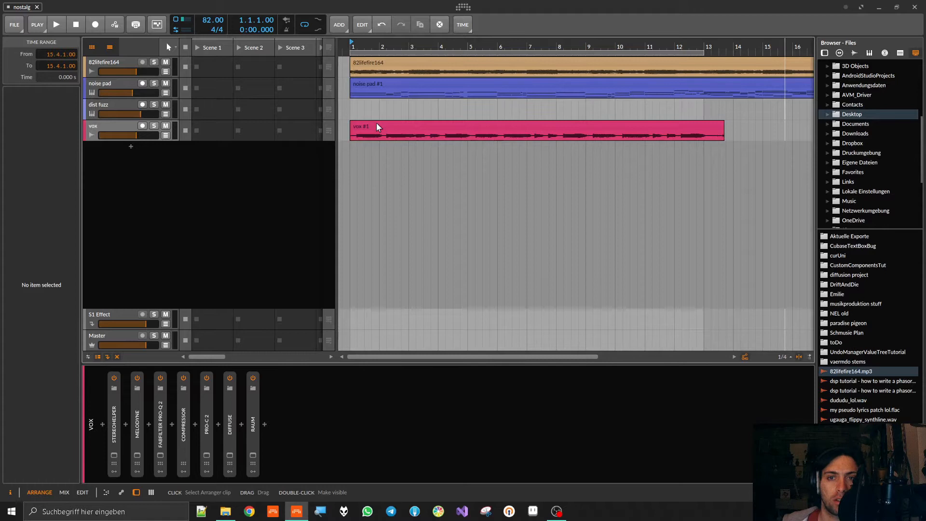
key("space")
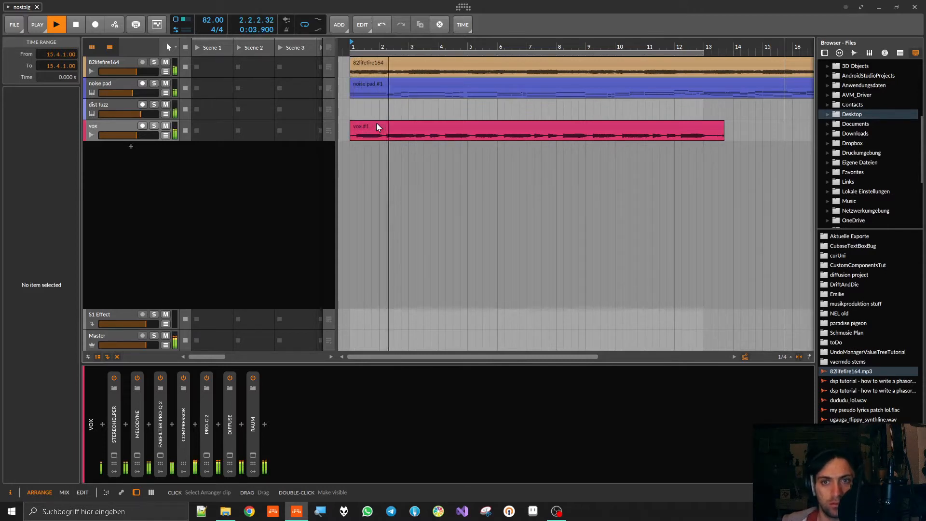
- Open the Melodyne editor from the vox track's device chain, move its window up over the arranger, and stop playback
left_click(137, 455)
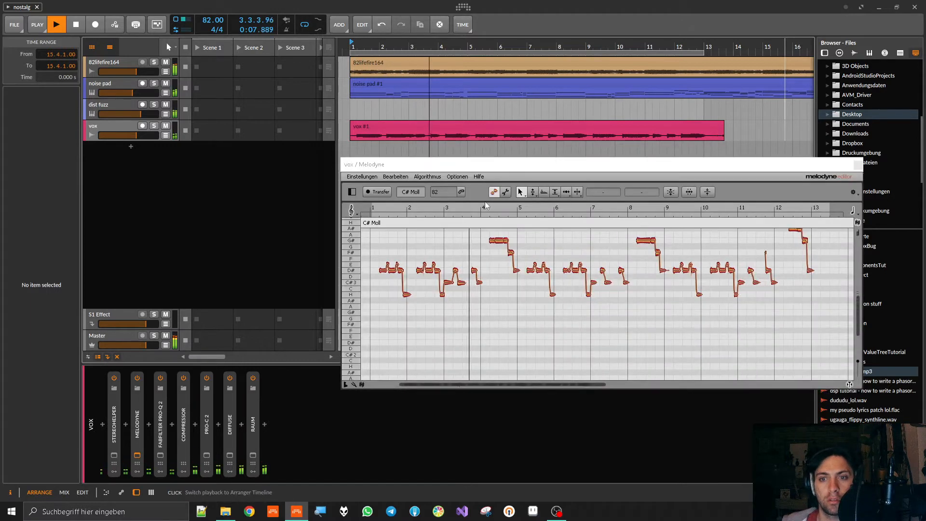
left_click_drag(492, 163, 398, 125)
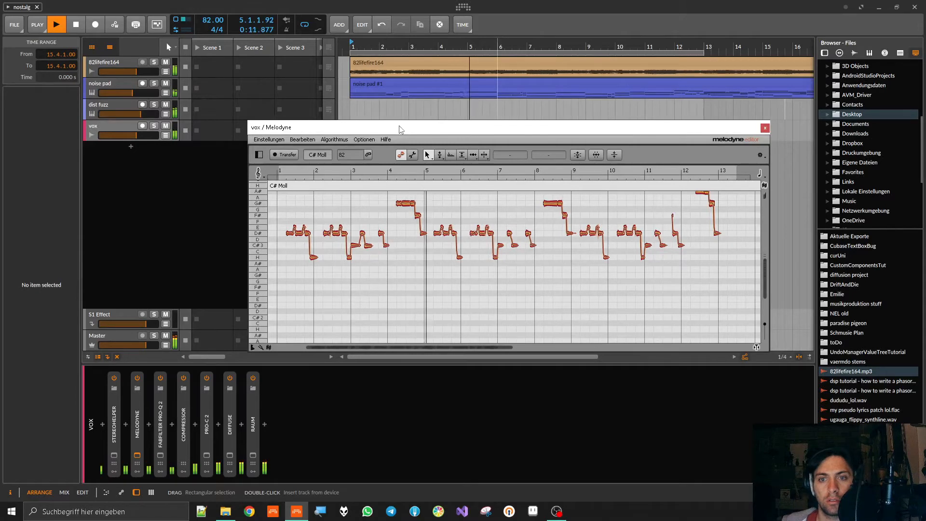
key("space")
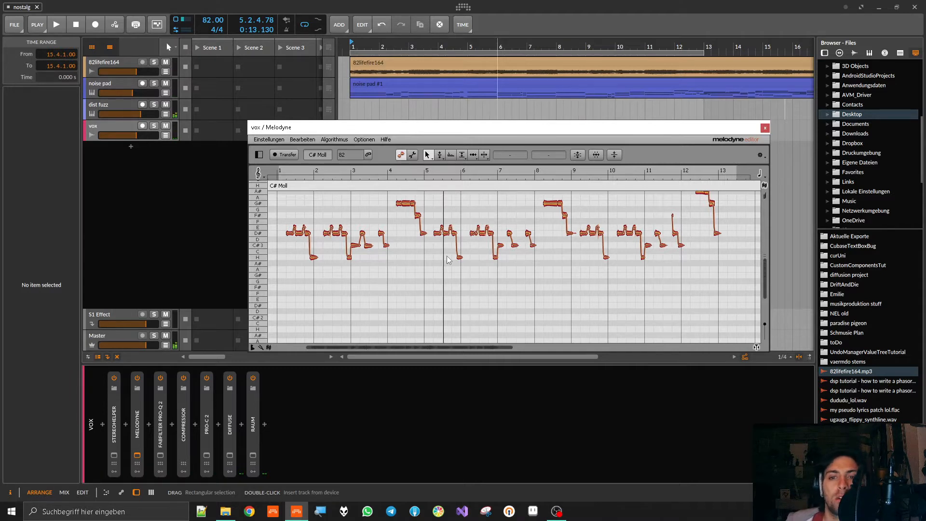
- Examine the pitch and timing of the vocal notes across the whole Melodyne editor, and close its window
scroll(448, 260, "up", 3)
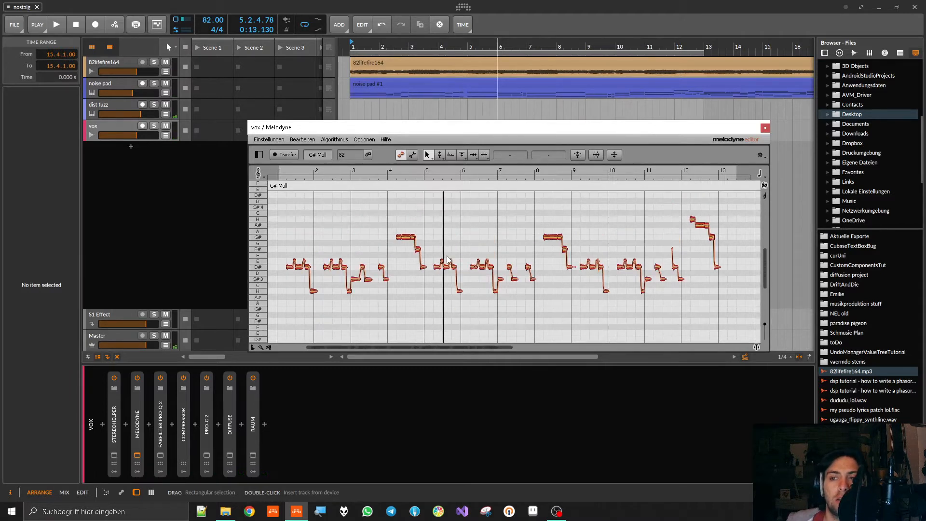
scroll(447, 259, "up", 2)
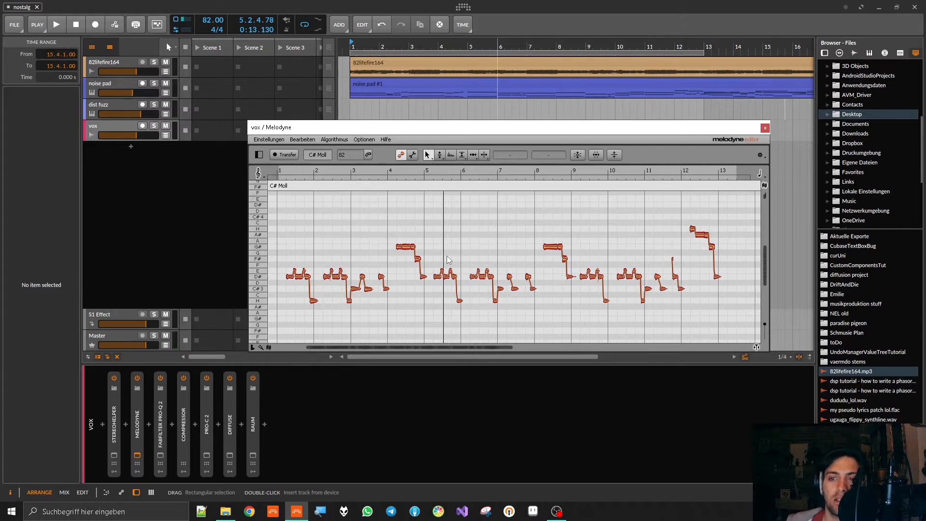
left_click_drag(285, 204, 715, 320)
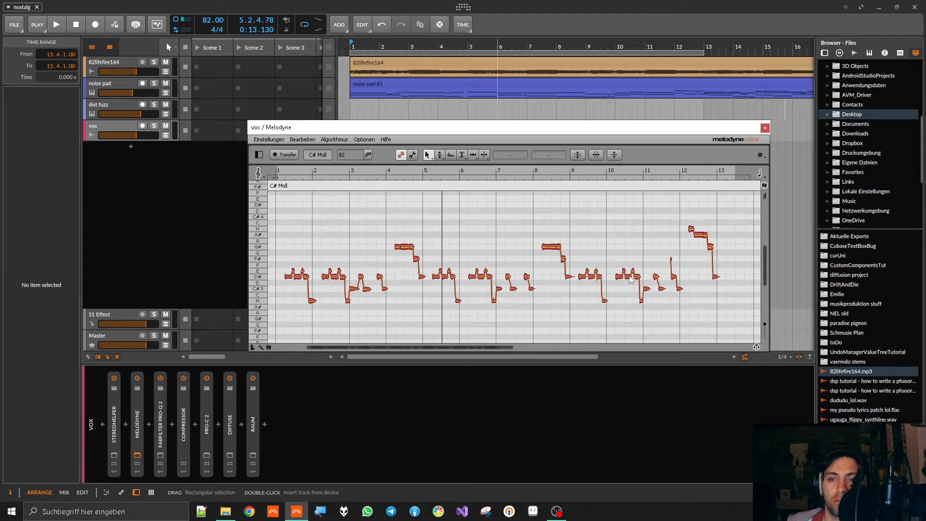
scroll(481, 282, "up", 10)
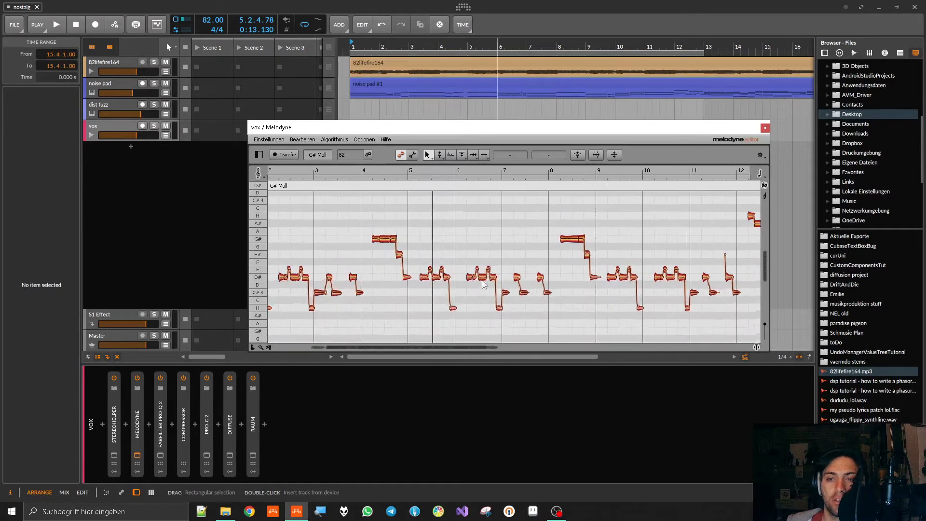
scroll(482, 281, "up", 6)
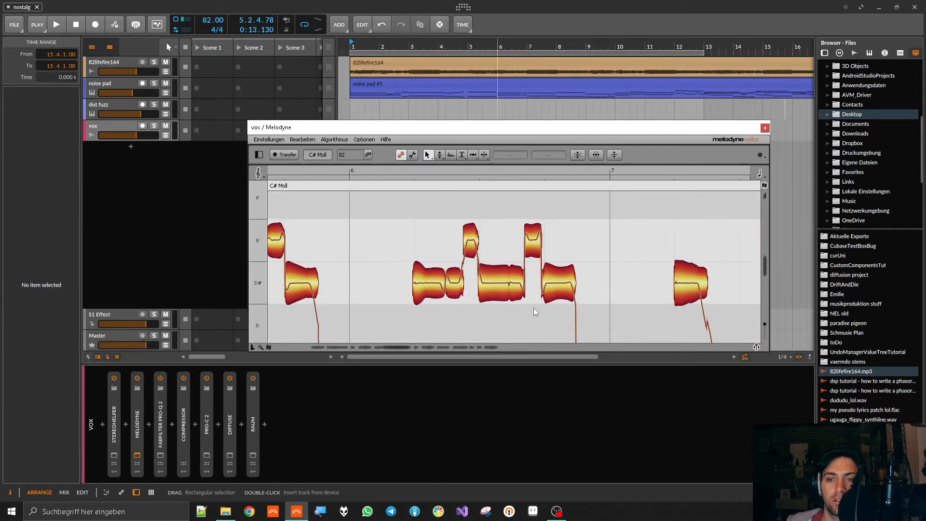
scroll(512, 283, "down", 6)
scroll(511, 284, "down", 10)
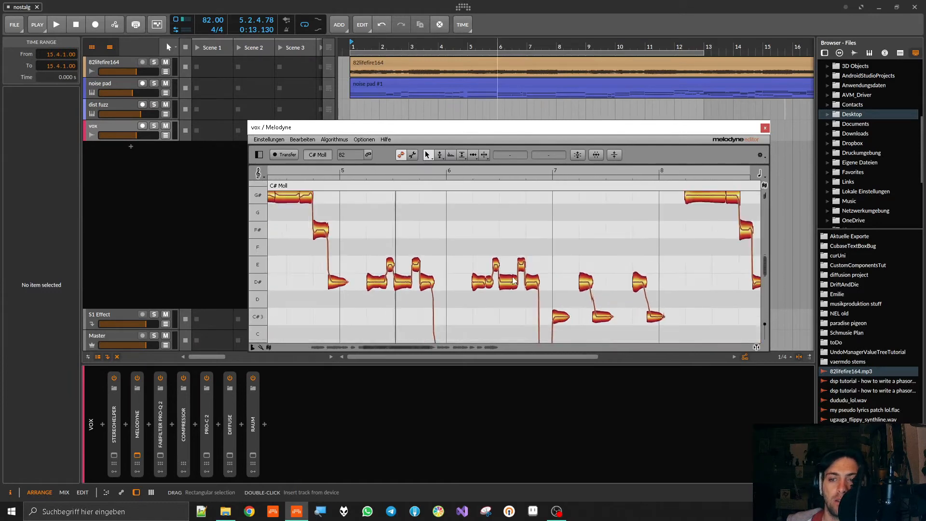
scroll(514, 281, "down", 4)
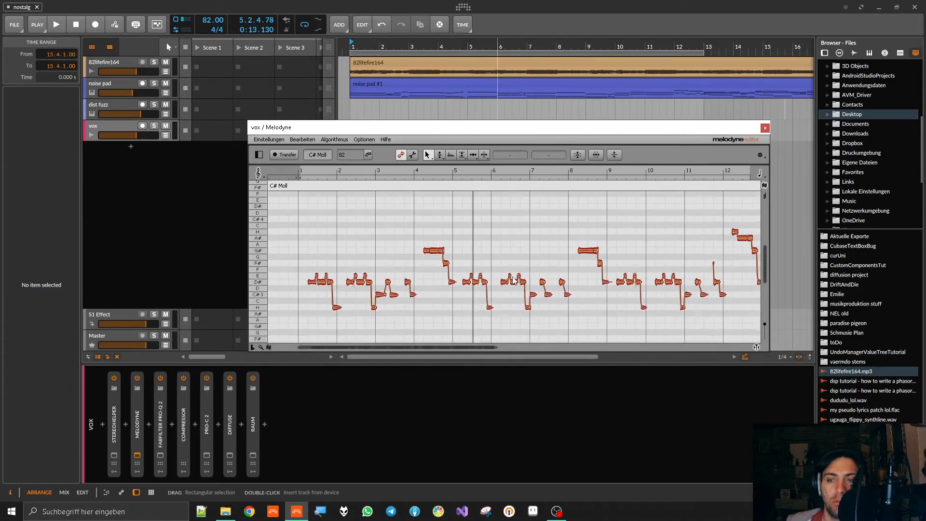
scroll(573, 279, "down", 2)
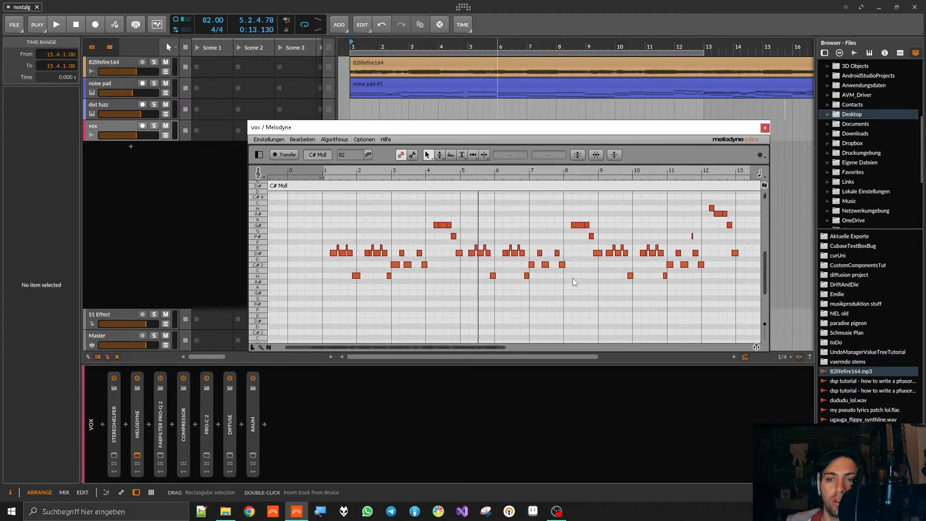
left_click_drag(339, 213, 748, 332)
left_click(747, 332)
left_click(765, 128)
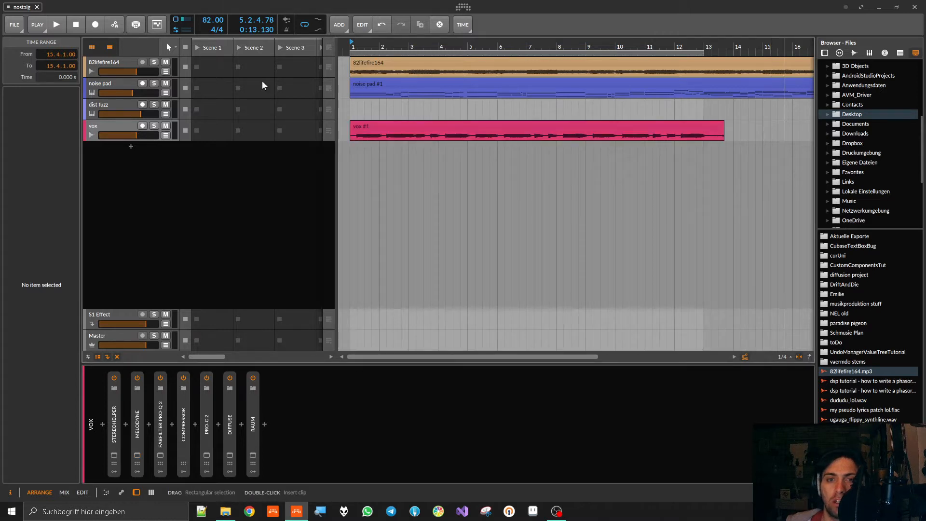
- Reopen the Melodyne editor, try shifting the formants of the first D# note starting after bar 5 by -2955 ct, and undo it
left_click(137, 456)
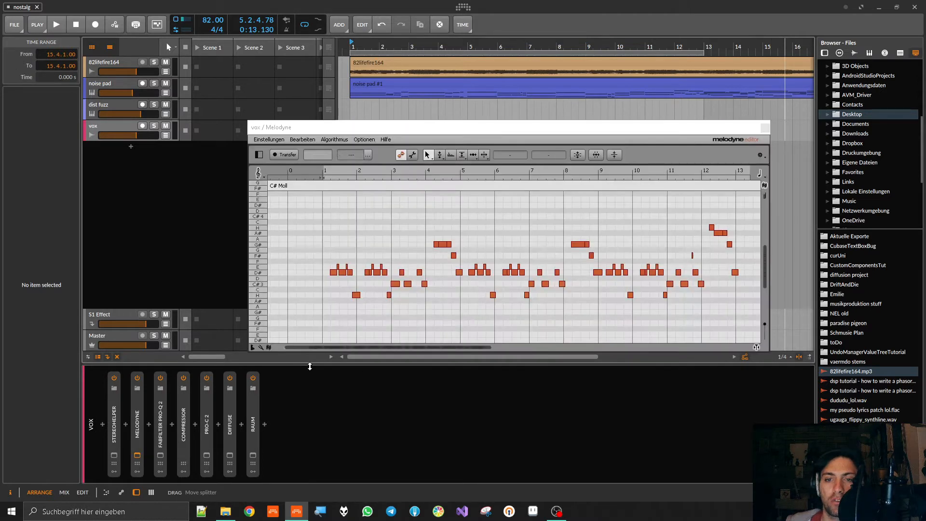
scroll(430, 227, "up", 2)
scroll(523, 216, "down", 3)
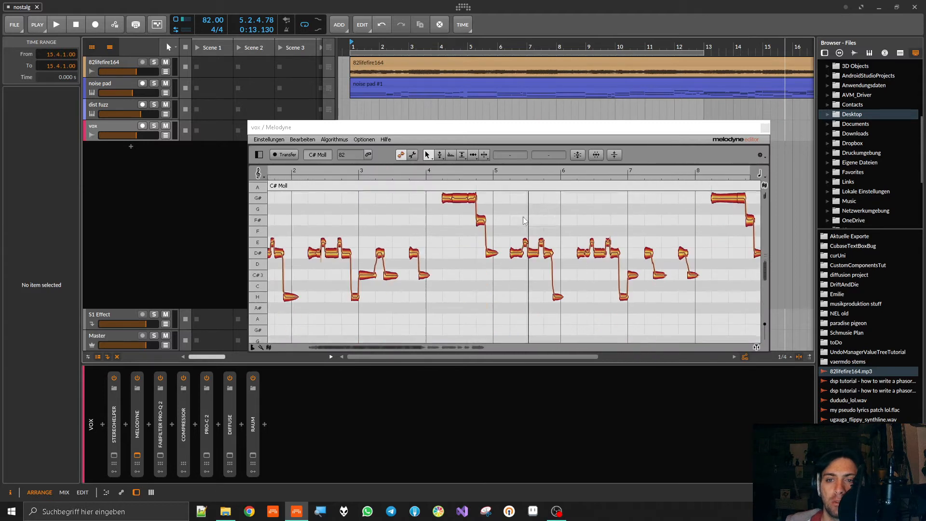
scroll(514, 219, "up", 5)
left_click(440, 155)
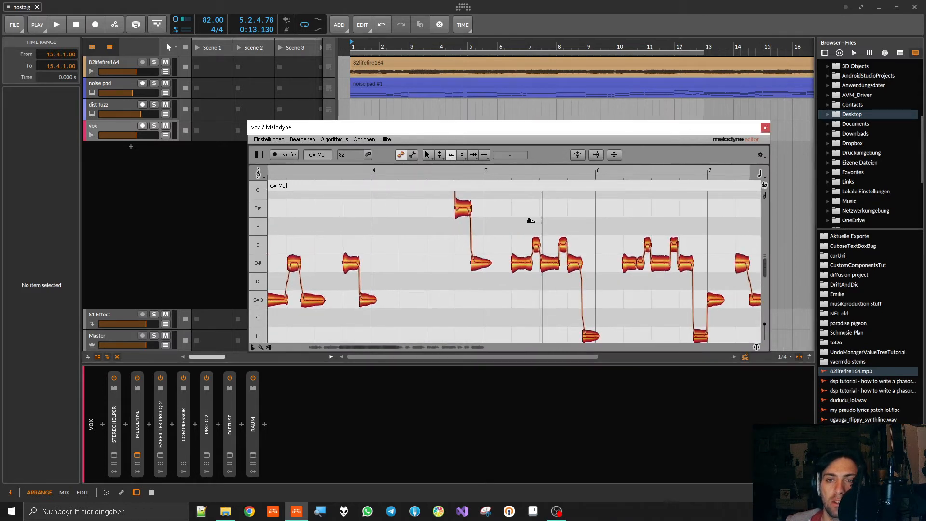
left_click_drag(518, 265, 533, 285)
scroll(536, 283, "up", 11)
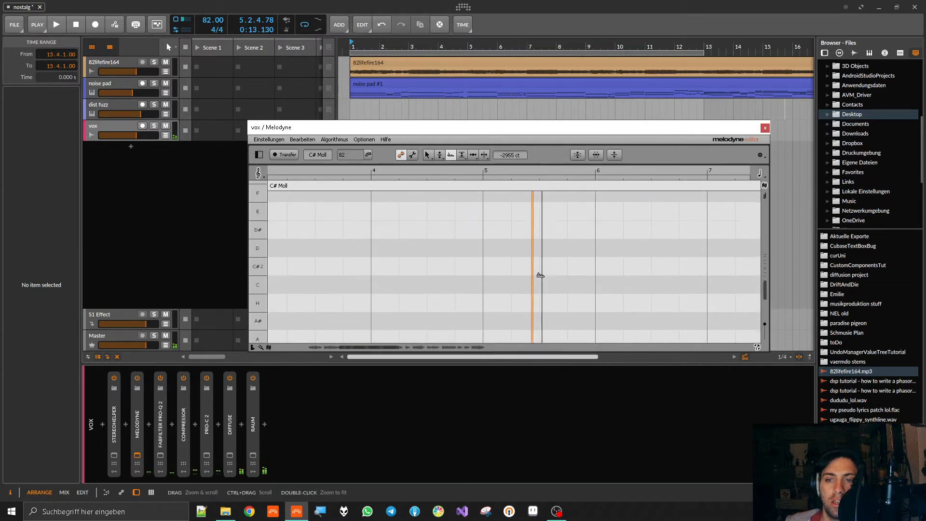
scroll(545, 274, "down", 1)
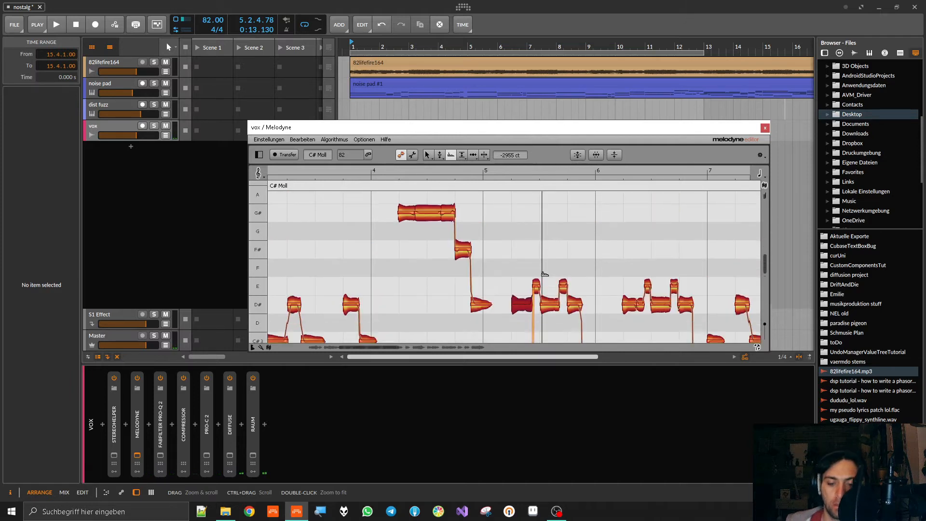
key("ctrl+z")
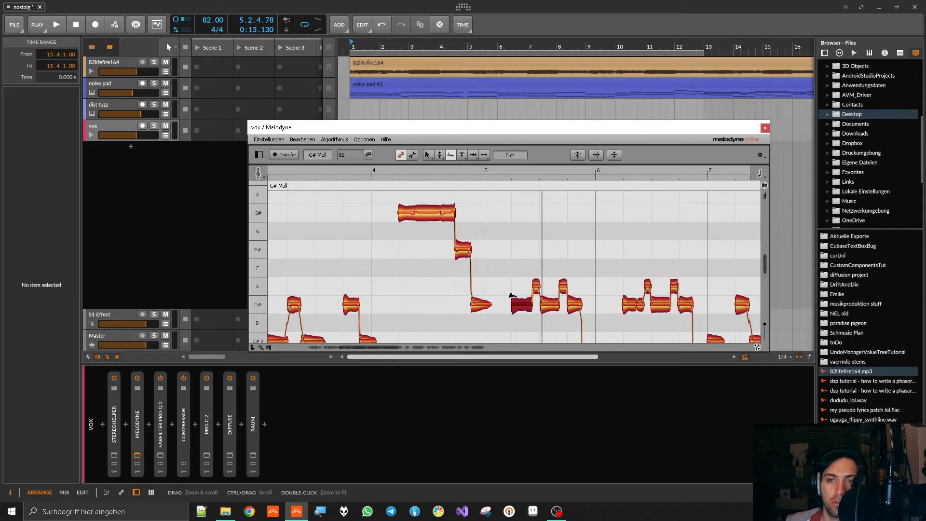
- Try splitting that D# note and shifting its halves' formants in opposite directions, -156 ct on the second; undo both edits and close Melodyne
left_click(486, 155)
double_click(523, 299)
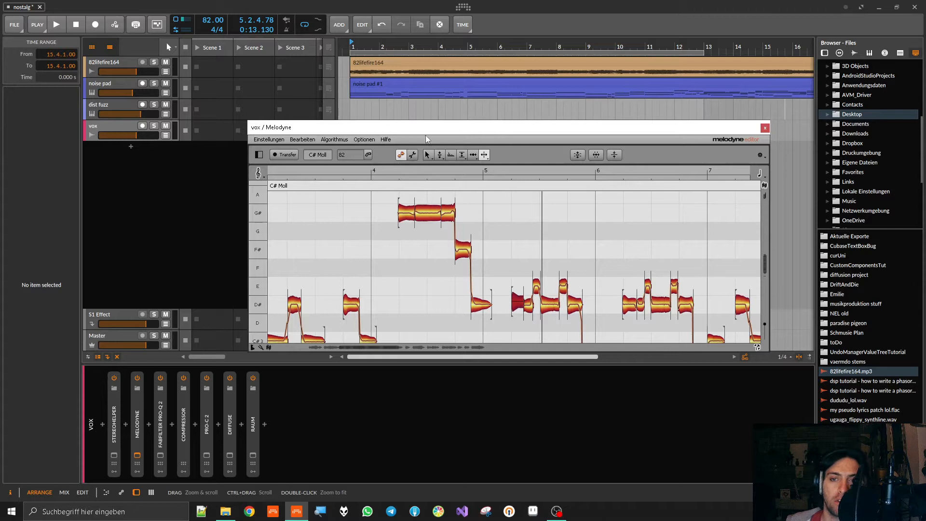
left_click(451, 156)
left_click_drag(517, 301, 530, 335)
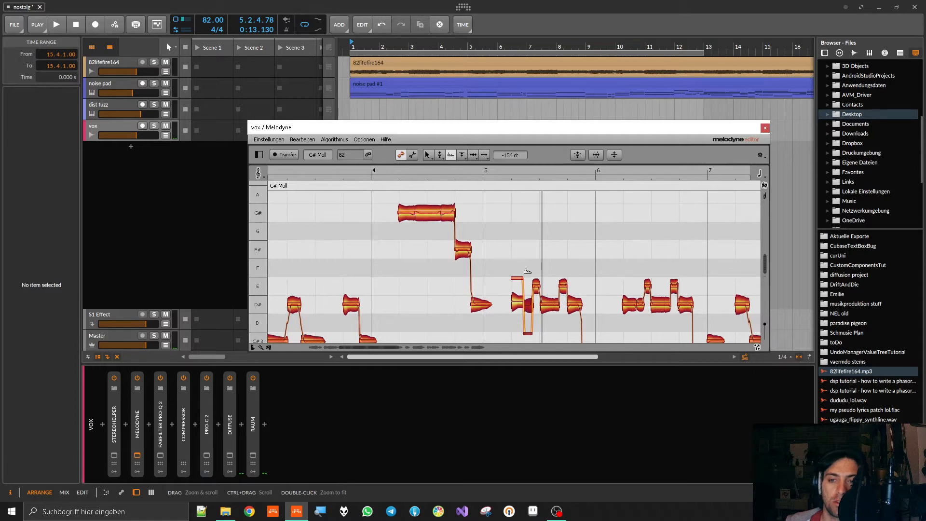
key("ctrl+z")
key("ctrl+z")
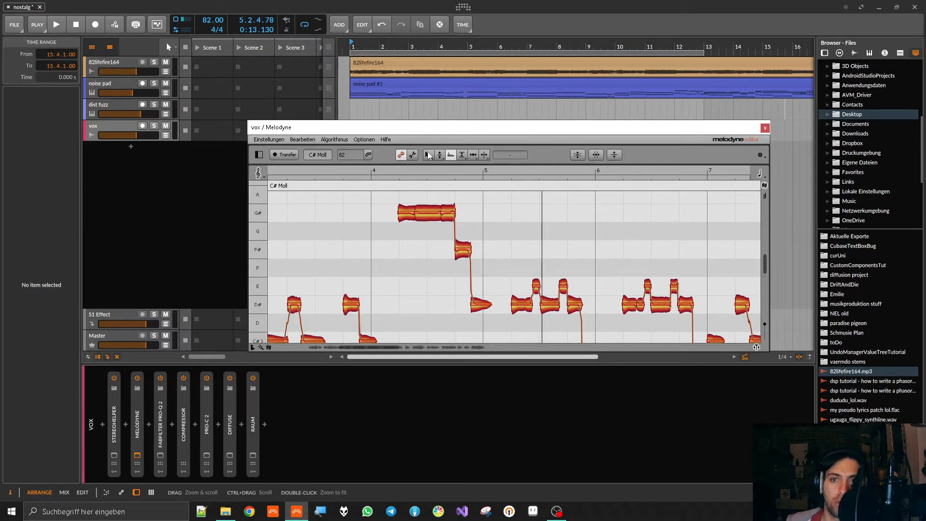
left_click(427, 155)
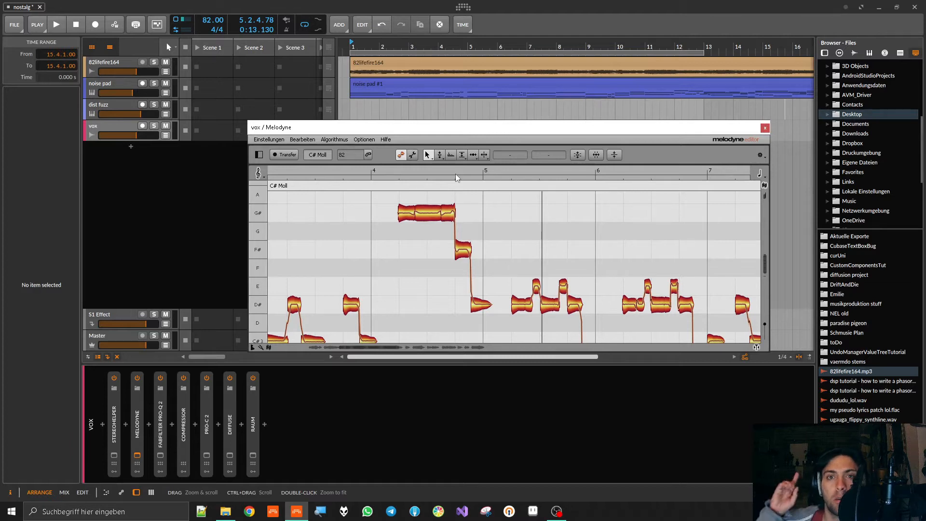
left_click(765, 128)
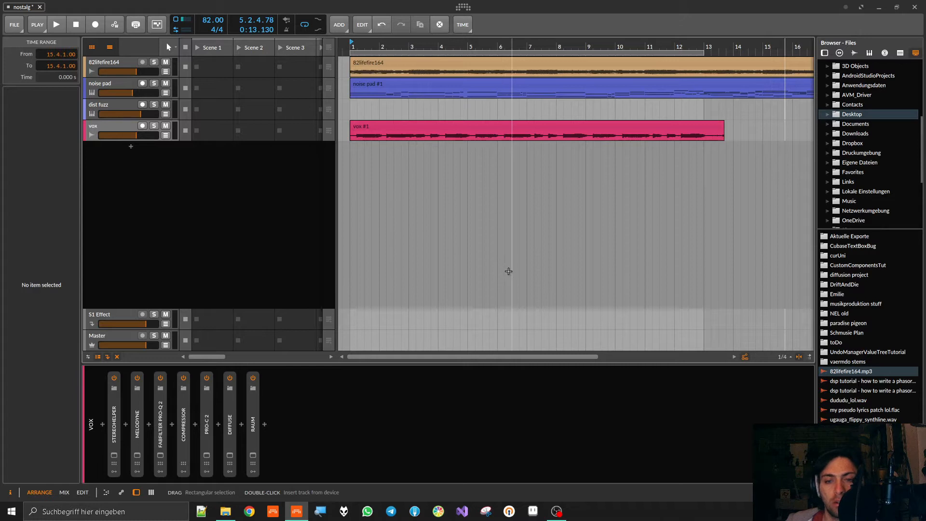
- Expand Melodyne, FabFilter Pro-Q 2 and Compressor in the vox chain to compare their parameters, leaving only Melodyne expanded and selected
double_click(138, 419)
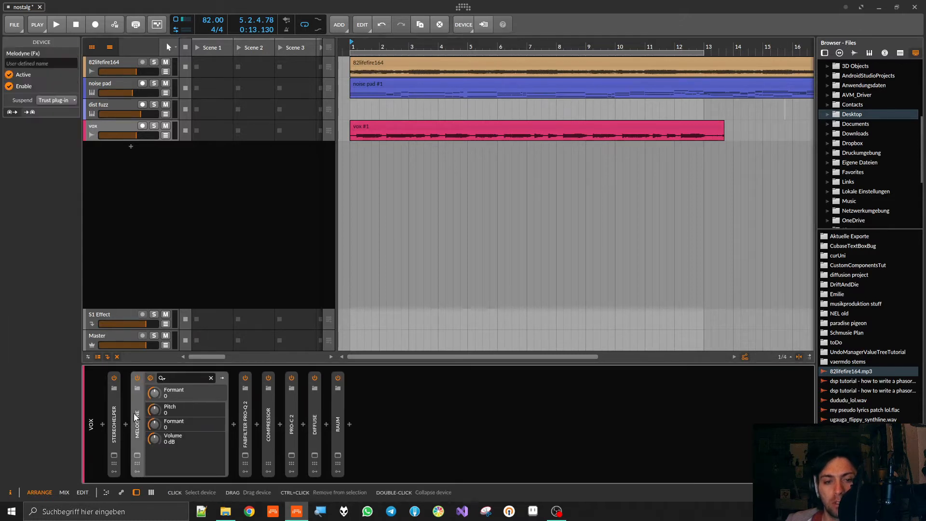
double_click(246, 409)
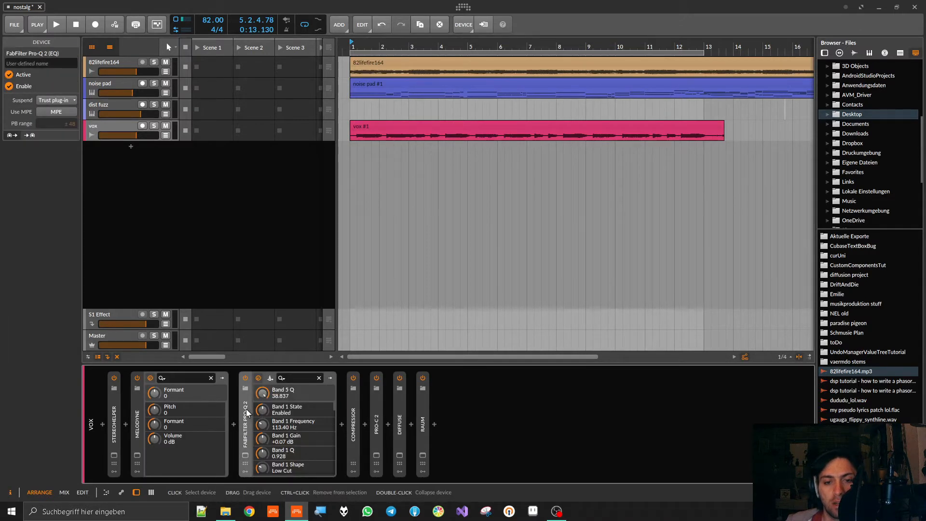
double_click(353, 418)
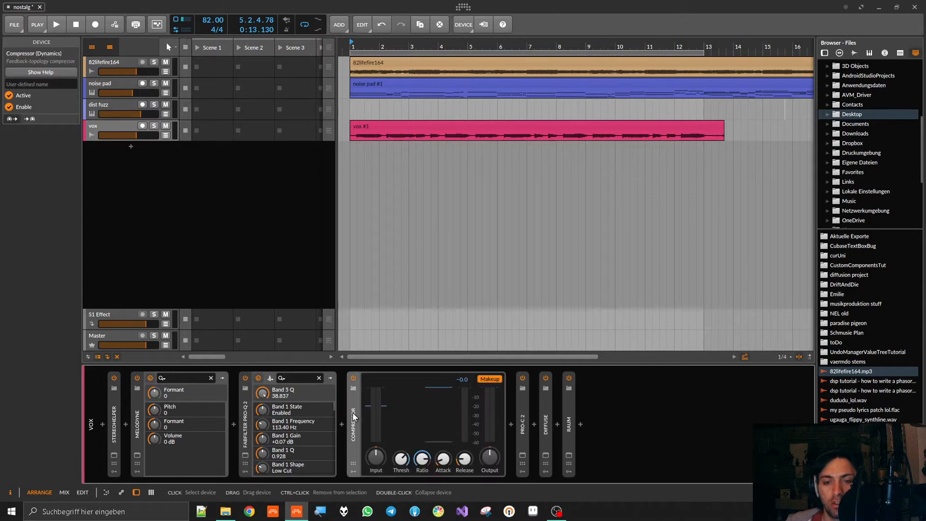
double_click(353, 415)
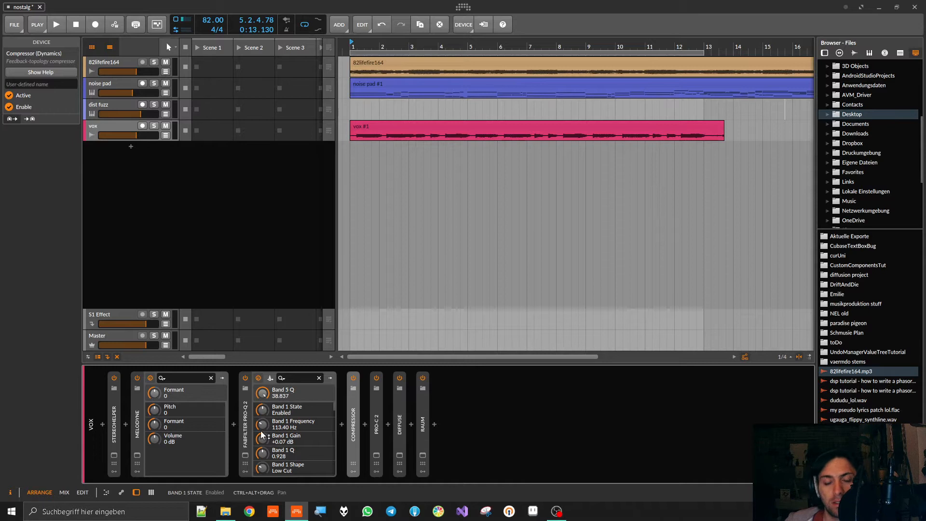
left_click_drag(335, 410, 334, 375)
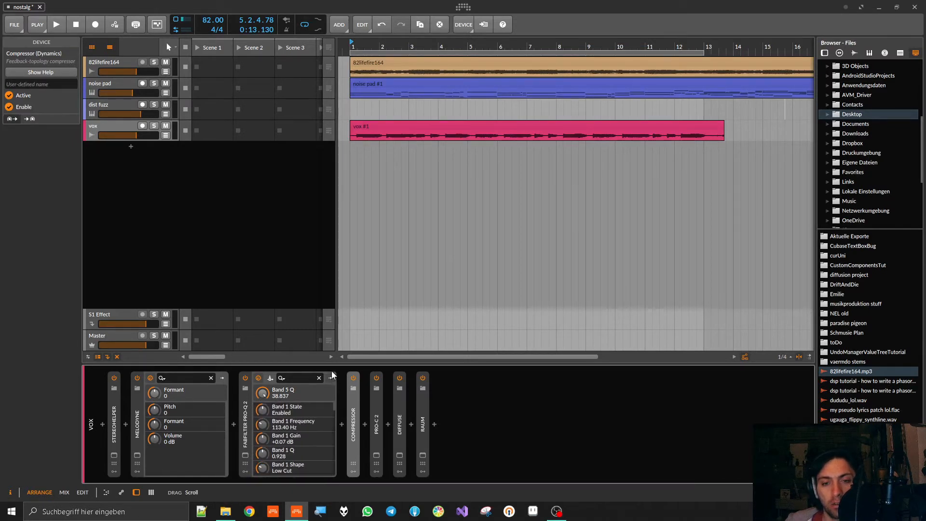
double_click(246, 406)
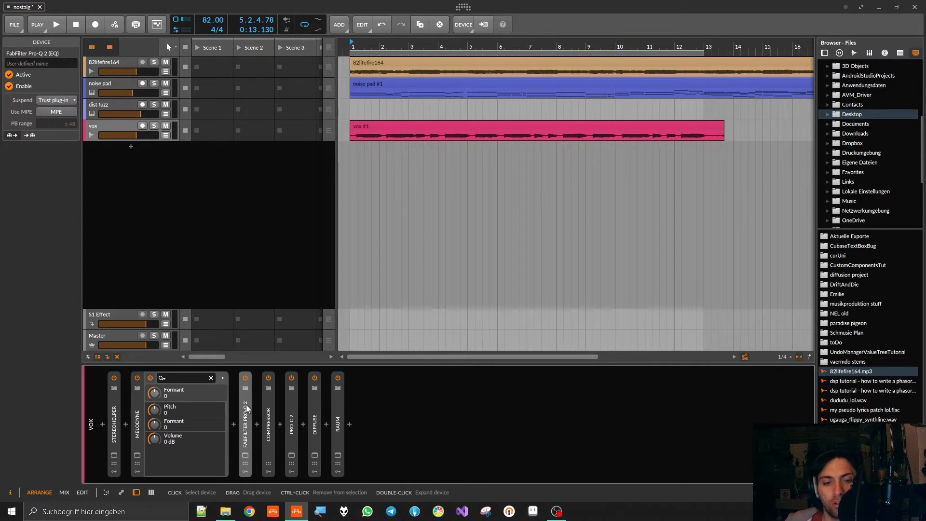
left_click(137, 396)
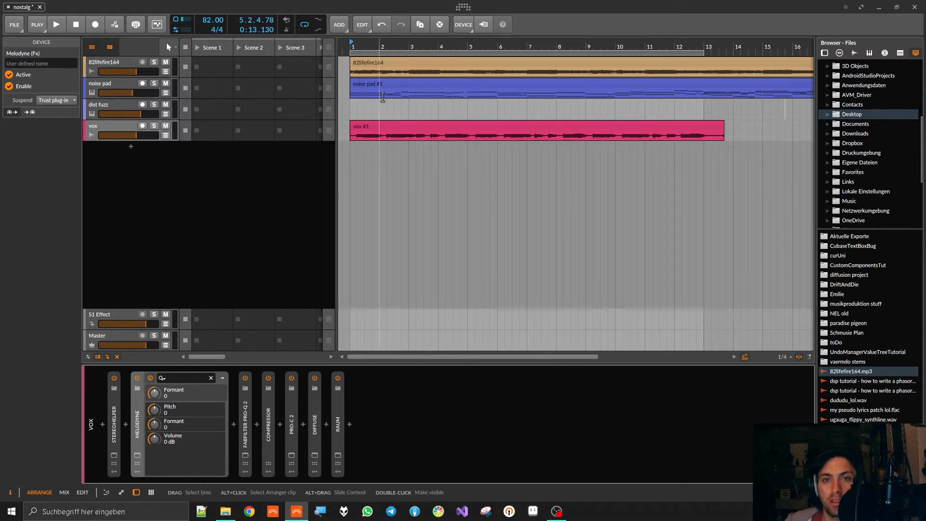
- Play the arrangement from bar 1 while raising Melodyne's Volume parameter to +1.21 dB, and stop playback
left_click(353, 45)
key("space")
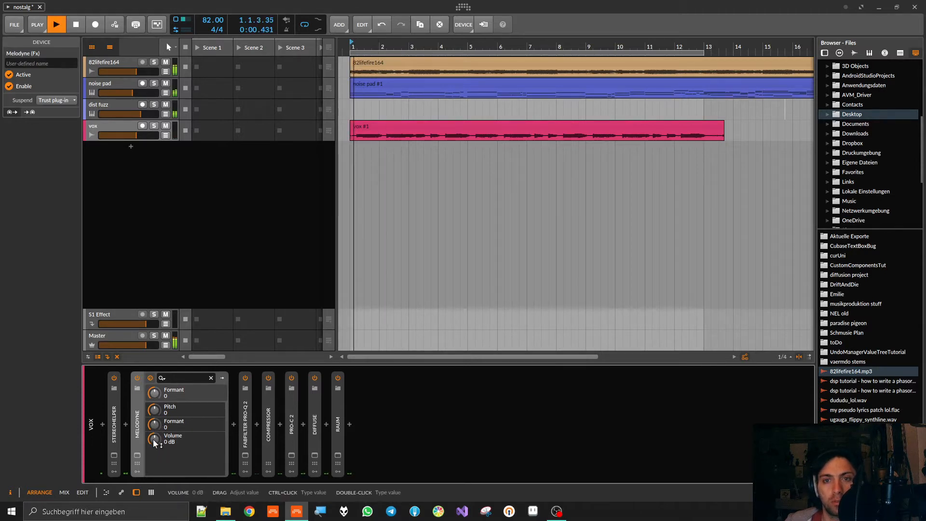
mouse_move(152, 439)
left_mouse_down()
mouse_move(153, 450)
mouse_move(152, 422)
mouse_move(153, 435)
left_mouse_up()
key("space")
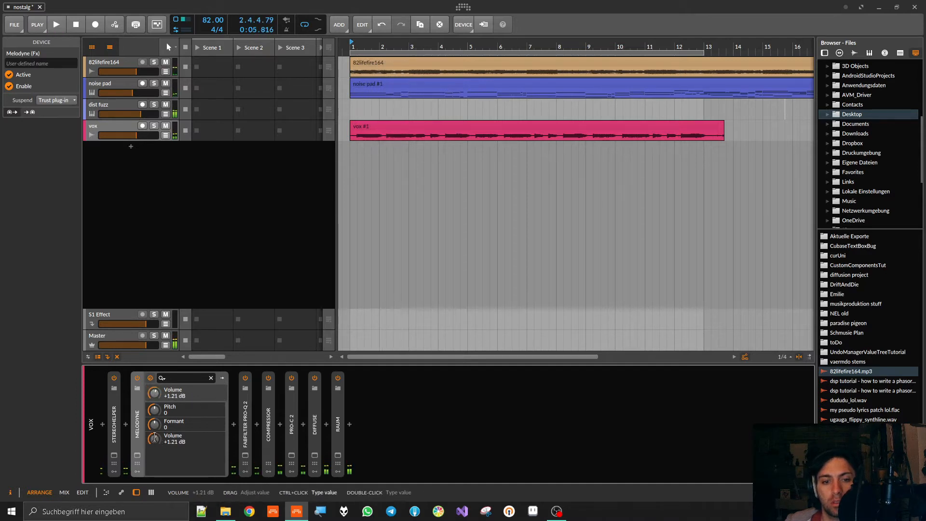
- Reset Melodyne's Volume parameter to 0 dB
double_click(154, 439)
type("0")
key("Return")
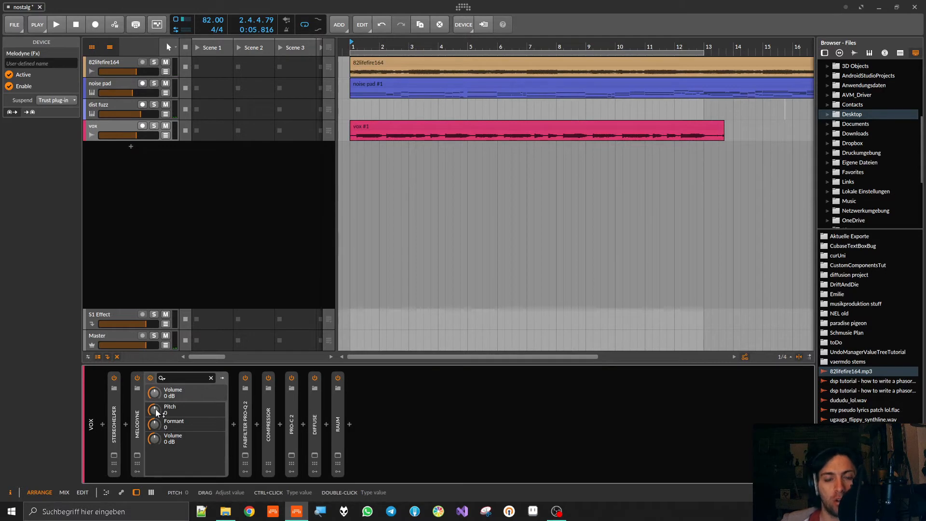
- Play the arrangement and raise Melodyne's Pitch parameter to +12, followed by 24
mouse_move(155, 413)
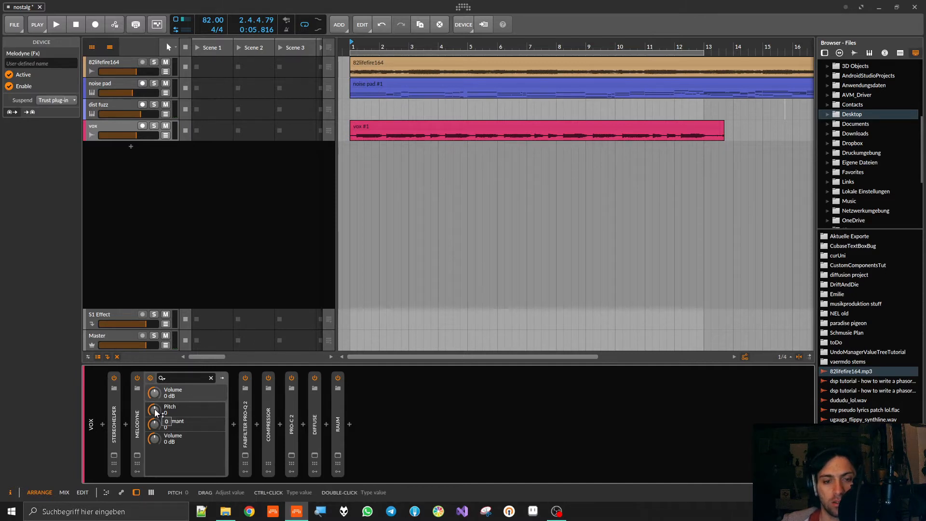
key("space")
mouse_move(154, 409)
left_mouse_down()
mouse_move(154, 394)
mouse_move(155, 438)
mouse_move(154, 317)
mouse_move(154, 456)
mouse_move(154, 386)
mouse_move(155, 410)
left_mouse_up()
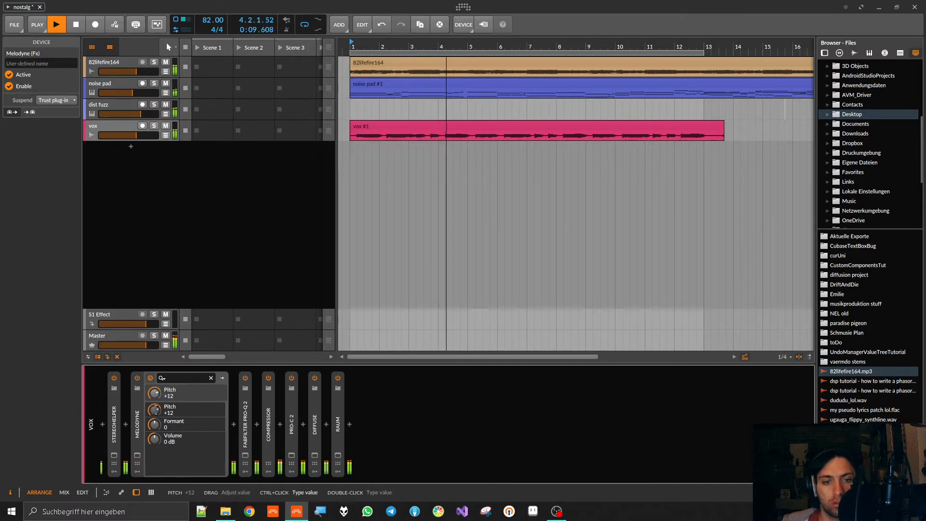
type("24")
key("Return")
- Sweep Melodyne's Formant down and up during playback, and set its Pitch to -24
left_click_drag(156, 426, 157, 508)
left_click_drag(155, 425, 154, 360)
type("-24")
key("Return")
- Solo the vox track and vary Melodyne's Formant during playback, ending at -24
left_click(154, 126)
left_click_drag(155, 424, 155, 472)
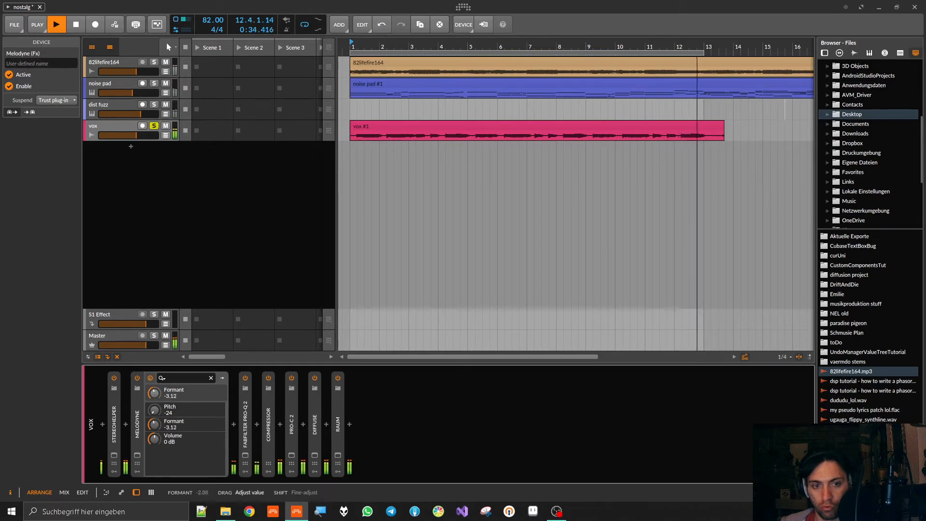
mouse_move(155, 425)
left_mouse_down()
mouse_move(155, 377)
mouse_move(154, 419)
left_mouse_up()
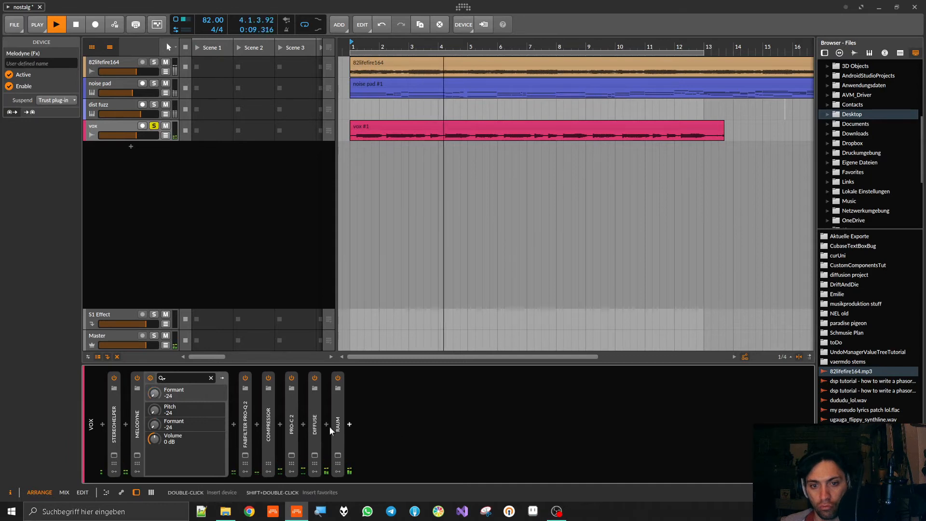
- Insert the OTT compressor after Pro-C 2 in the vox chain and set its Time to 532 %
left_click(303, 424)
type("ott")
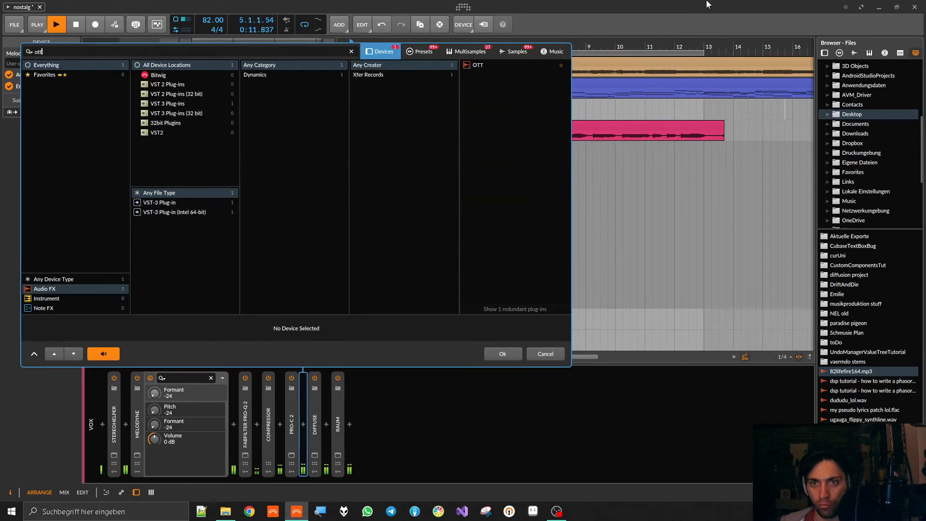
double_click(500, 65)
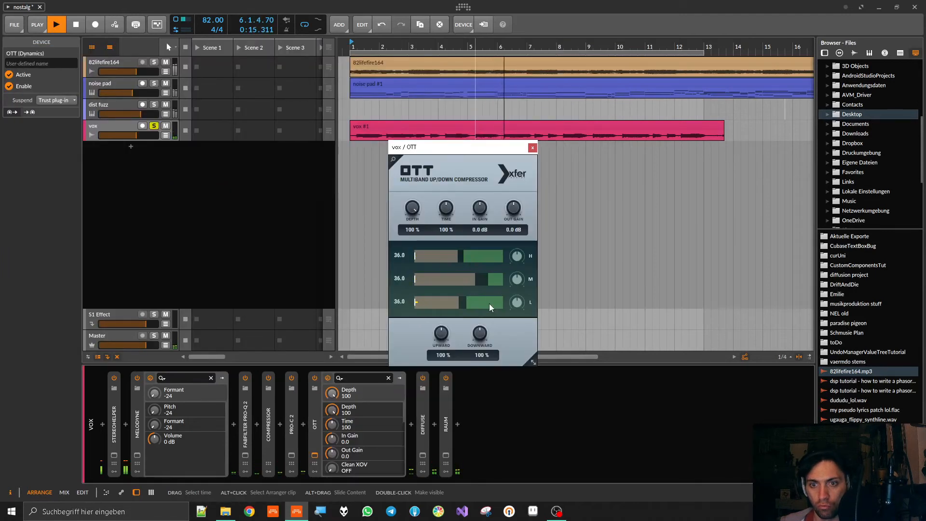
left_click_drag(446, 208, 445, 193)
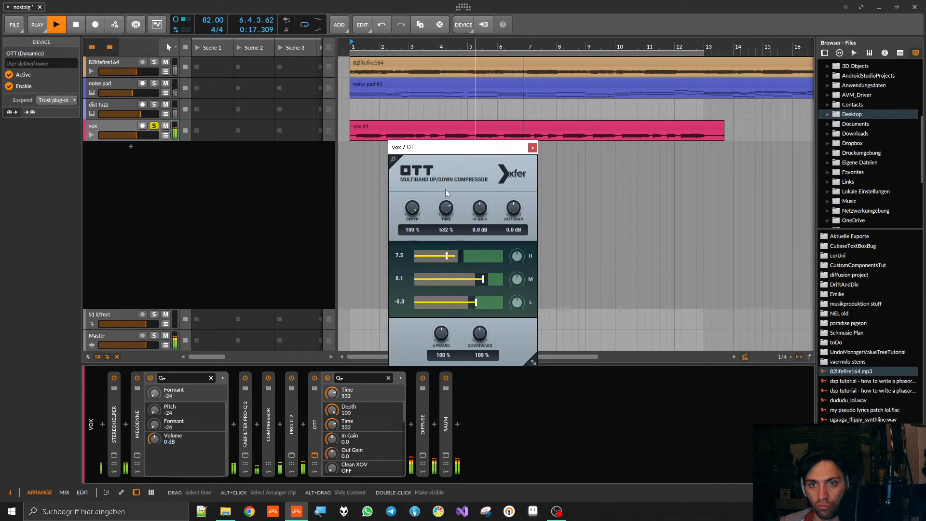
- Sweep Melodyne's Formant to -18 and back to -24 while adjusting OTT's high-band thresholds, and stop playback
mouse_move(155, 425)
left_mouse_down()
mouse_move(154, 367)
mouse_move(155, 410)
left_mouse_up()
left_click_drag(462, 256, 488, 255)
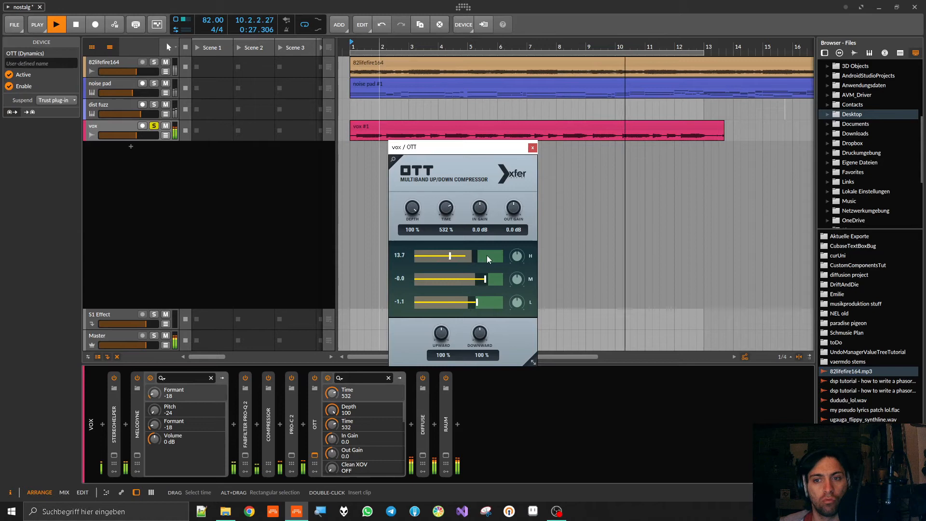
left_click_drag(156, 425, 156, 399)
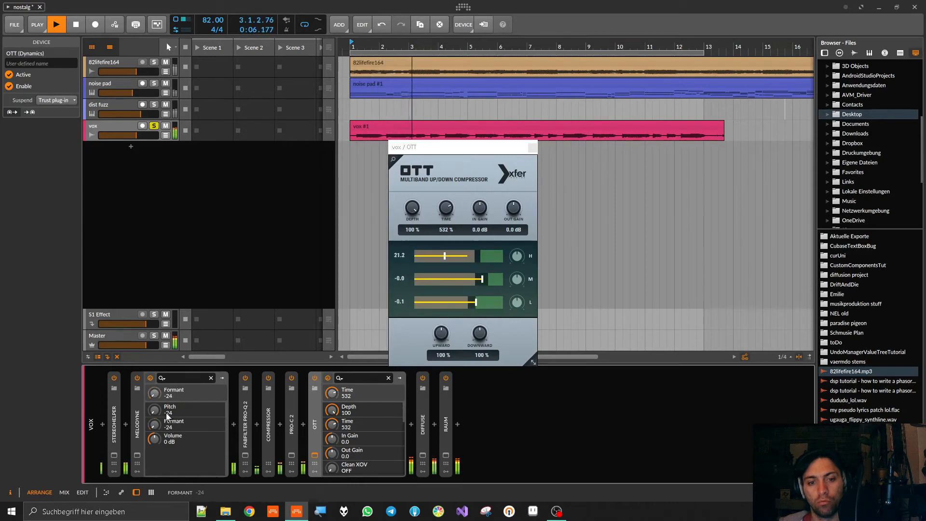
left_click(346, 224)
key("space")
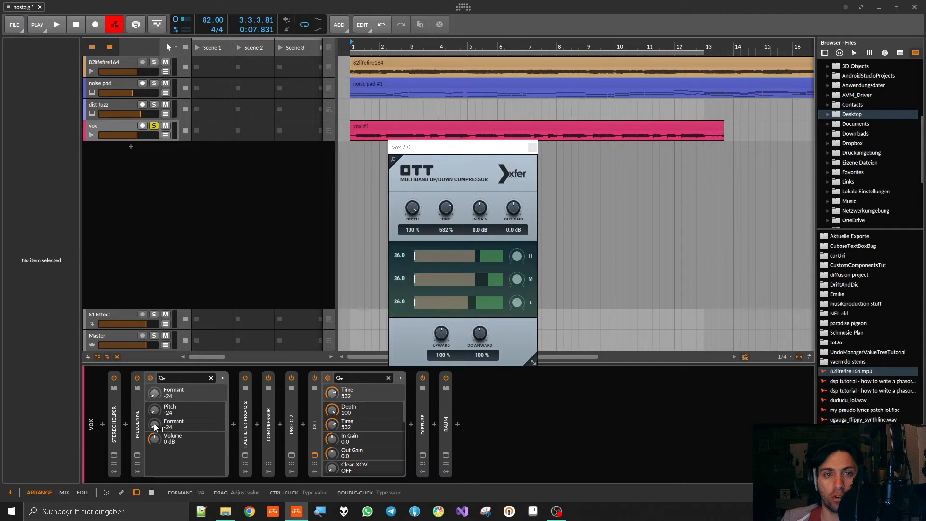
- With automation writing enabled, play from bar 1 and record a sweep of Melodyne's Formant, stopping just after bar 2
key("space")
mouse_move(155, 425)
left_mouse_down()
mouse_move(155, 386)
mouse_move(155, 424)
left_mouse_up()
key("space")
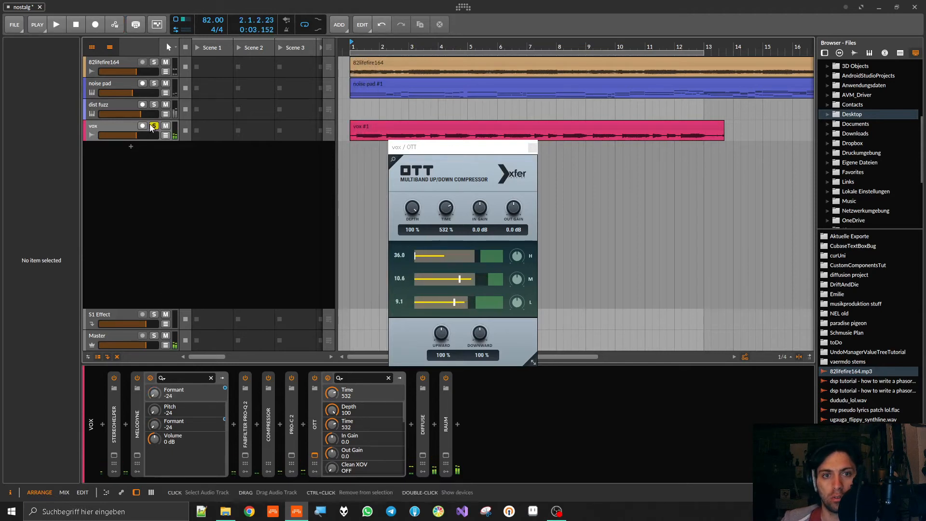
- Show the vox track's automation lane and play the recorded Formant curve from bar 1 with all tracks audible
left_click(165, 135)
key("space")
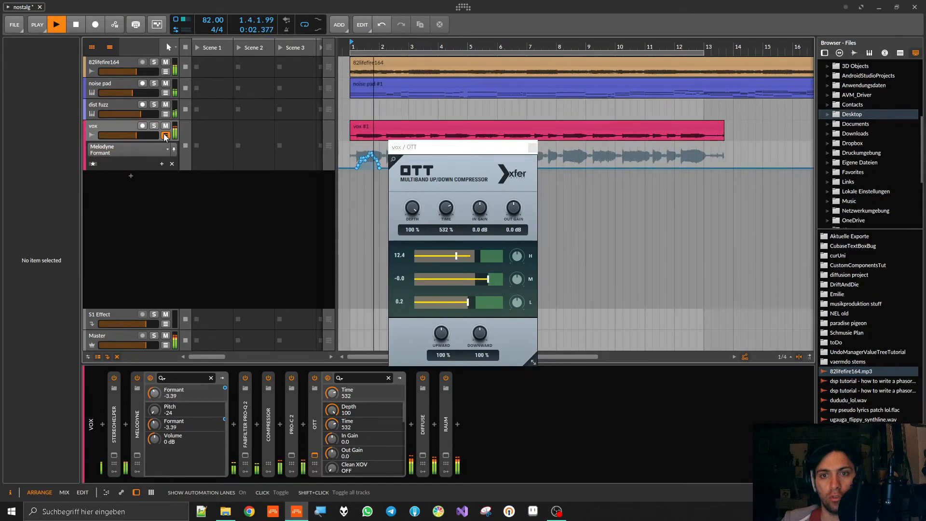
key("space")
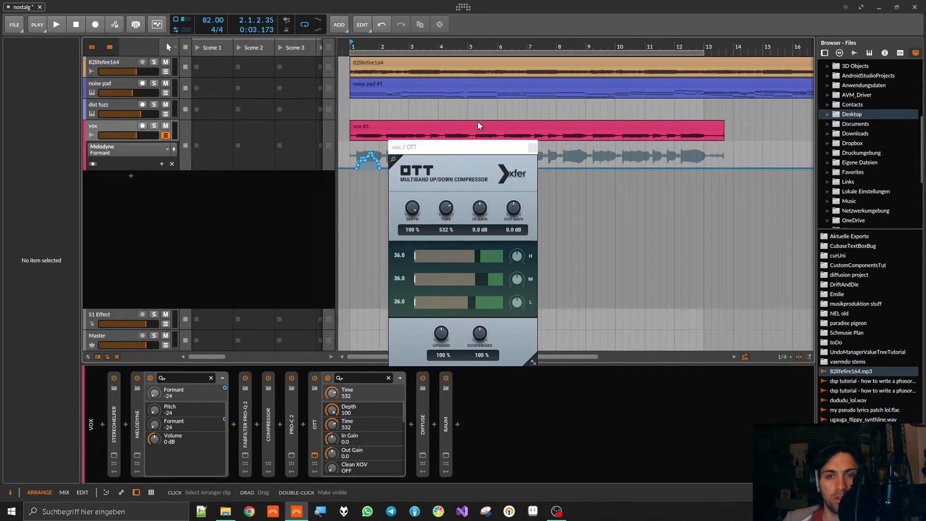
- Solo the vox track and play the Formant automation from bar 1, stopping within the first bar
left_click(370, 126)
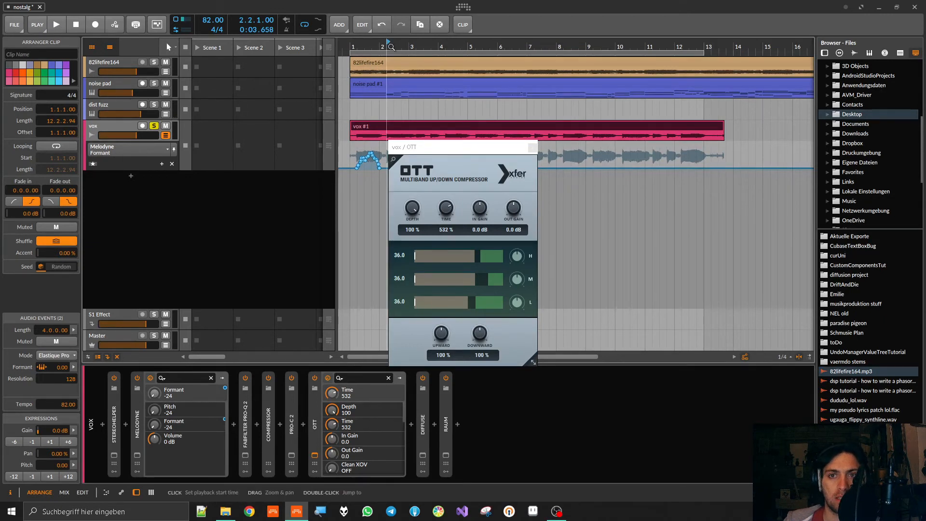
left_click(351, 47)
key("space")
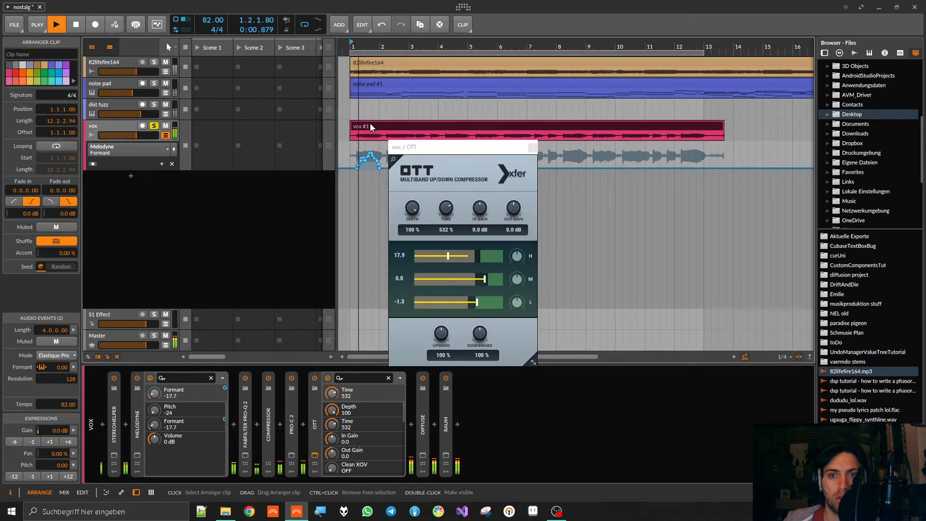
key("space")
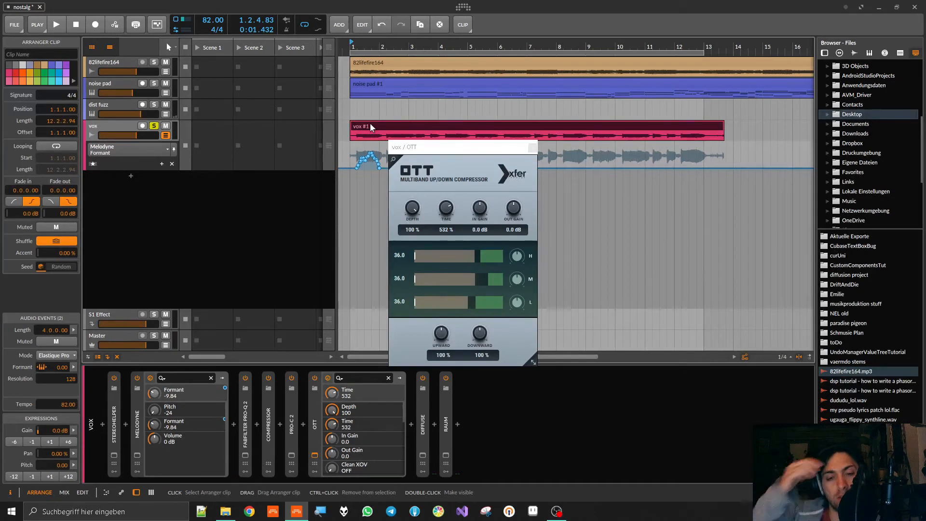
- Close the OTT window, and open the Melodyne editor briefly to view its notes
left_click(533, 148)
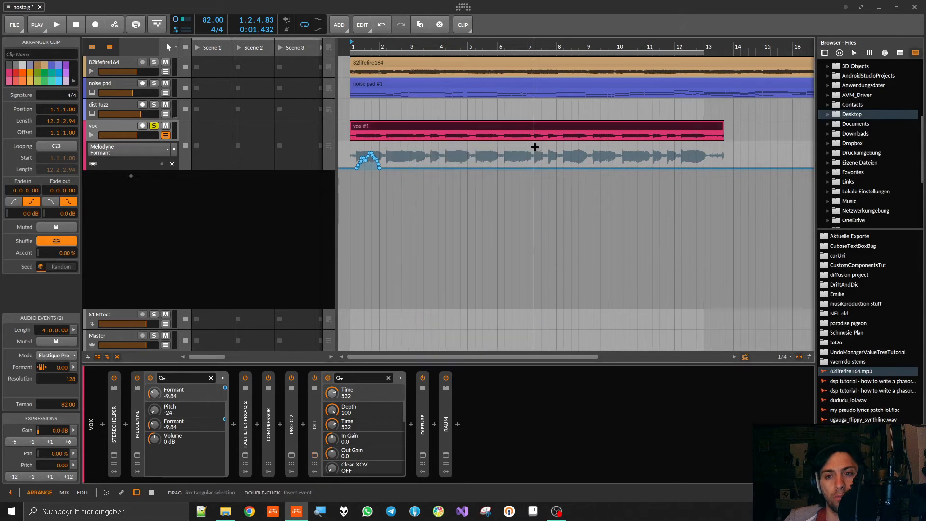
left_click(137, 456)
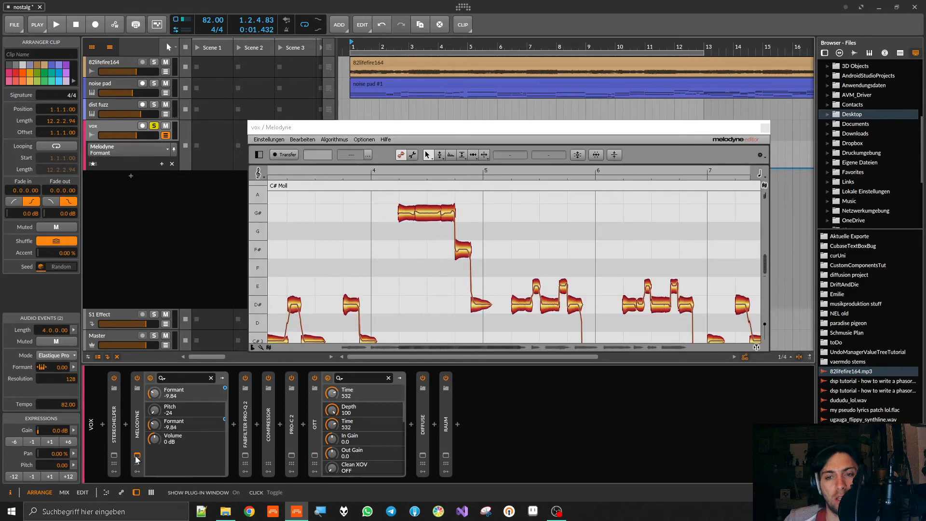
left_click(138, 456)
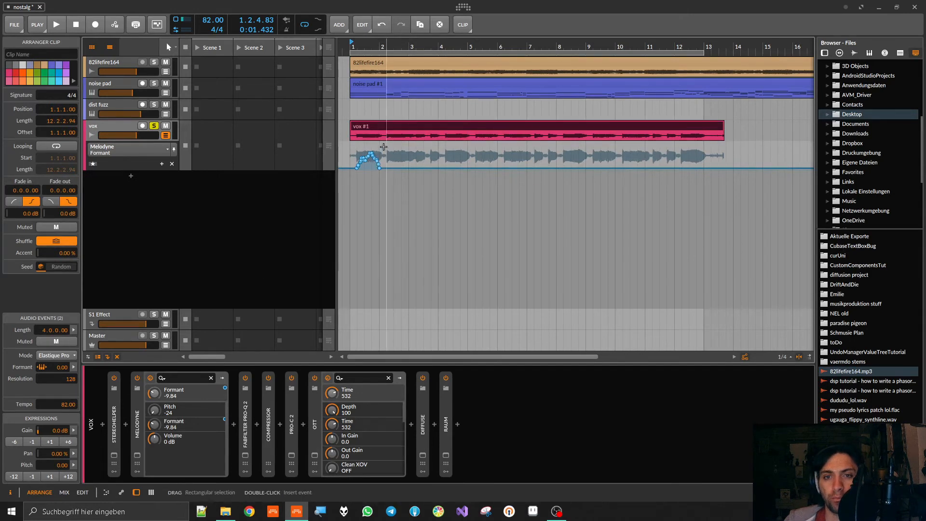
- Delete the recorded Formant automation points in bar 1 and set Melodyne's Pitch to +12
left_click_drag(385, 147, 352, 178)
key("Delete")
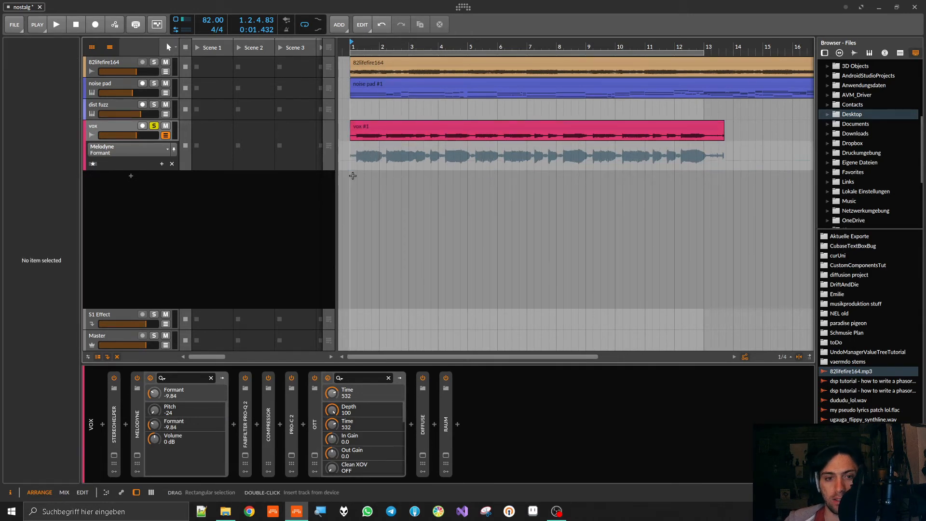
left_click(159, 409)
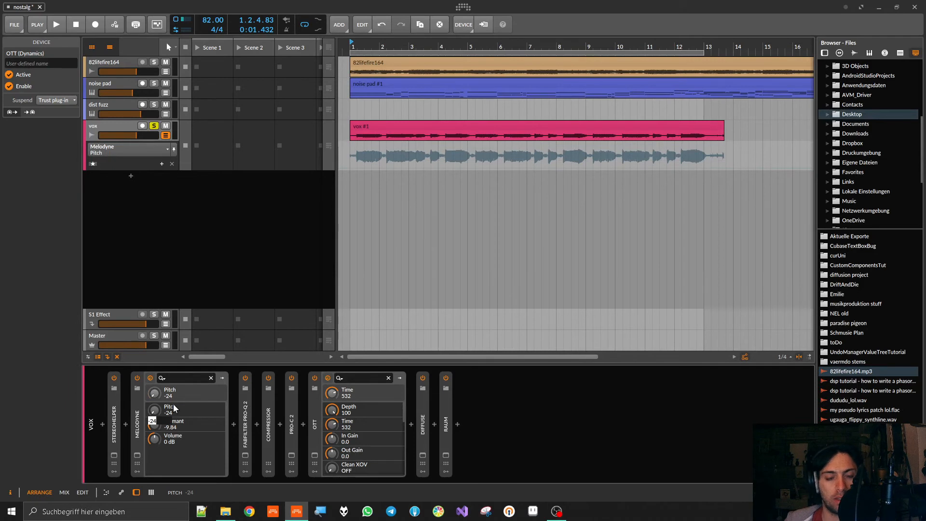
type("12")
key("Return")
- Play the arrangement, lower Melodyne's Formant to -19.44 and unsolo the vox track
key("space")
left_click_drag(154, 425, 153, 437)
left_click(154, 126)
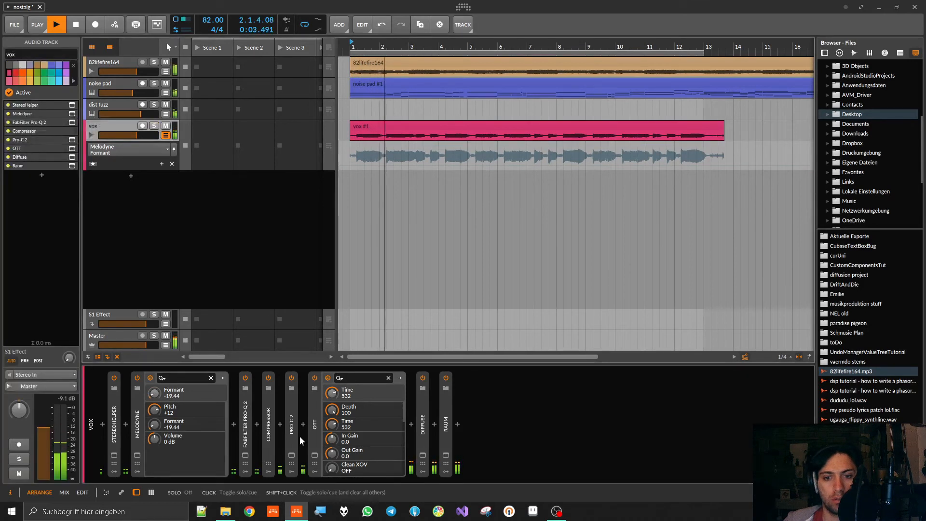
- Remove OTT from the vox chain, bring Melodyne's Formant to -22.08 during playback, and stop
left_click(313, 418)
key("Delete")
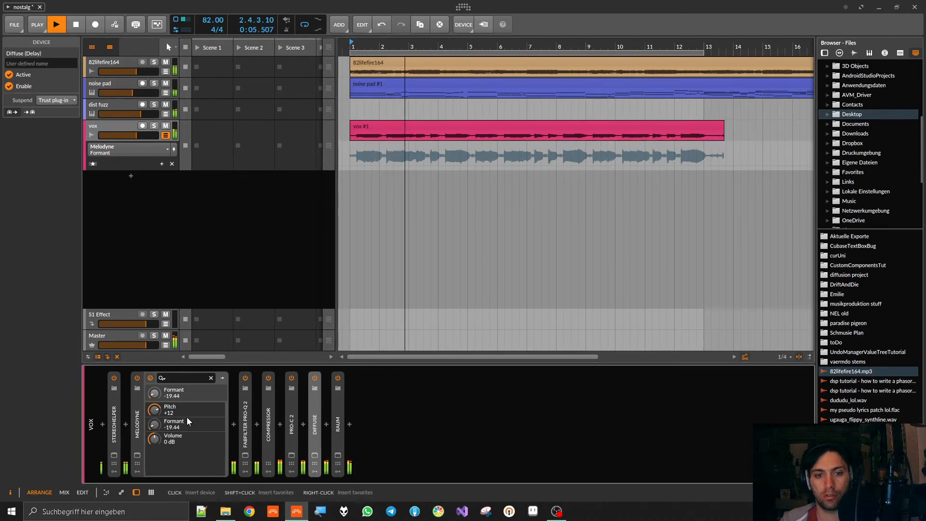
mouse_move(153, 427)
left_mouse_down()
mouse_move(152, 381)
mouse_move(151, 426)
left_mouse_up()
key("space")
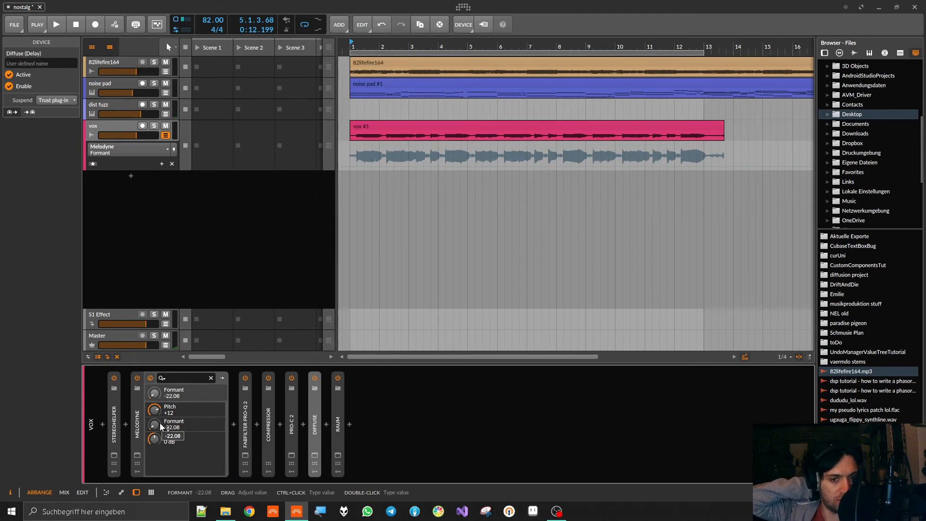
- Reset Melodyne's Pitch to 0 and play the arrangement while bringing its Formant to -11.28, stopping at bar 9
double_click(160, 409)
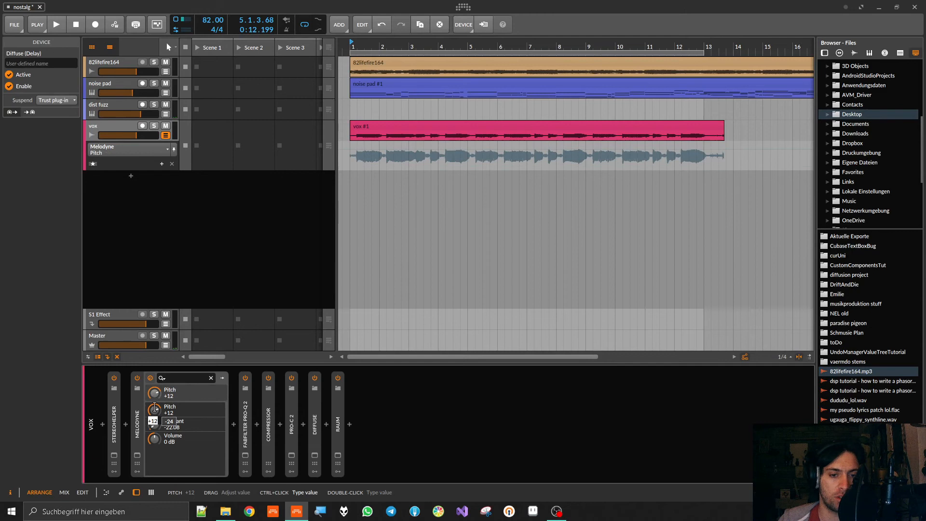
type("0")
key("Return")
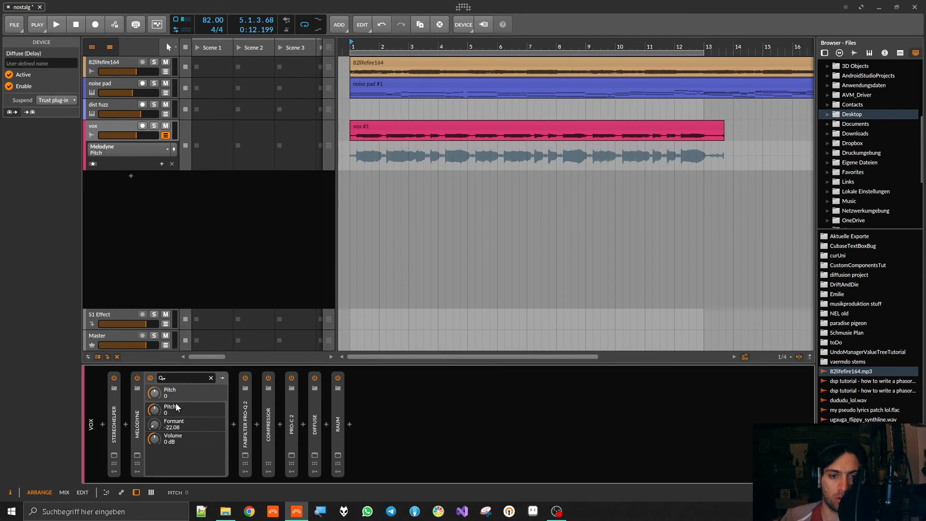
key("space")
left_click_drag(155, 425, 180, 427)
key("space")
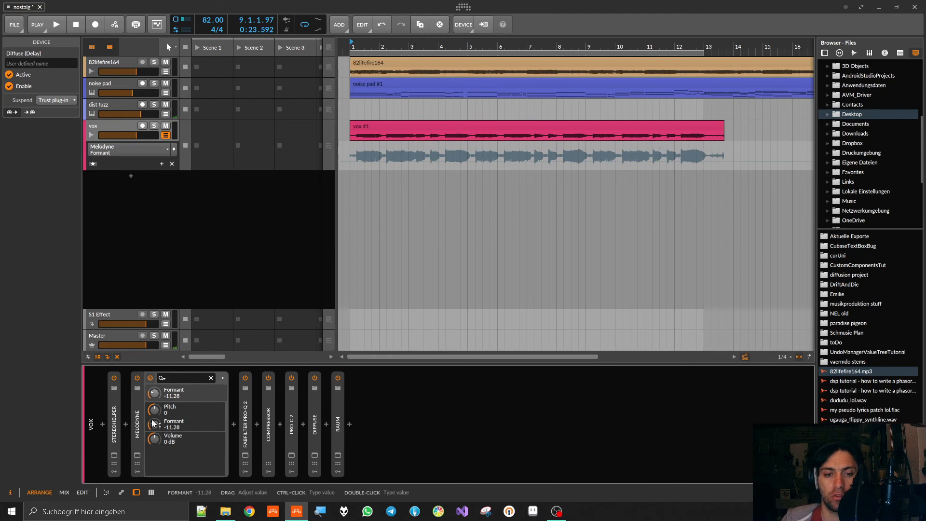
- Open the Melodyne editor, look over the vocal notes around bars 4 to 7, and close it
mouse_move(159, 428)
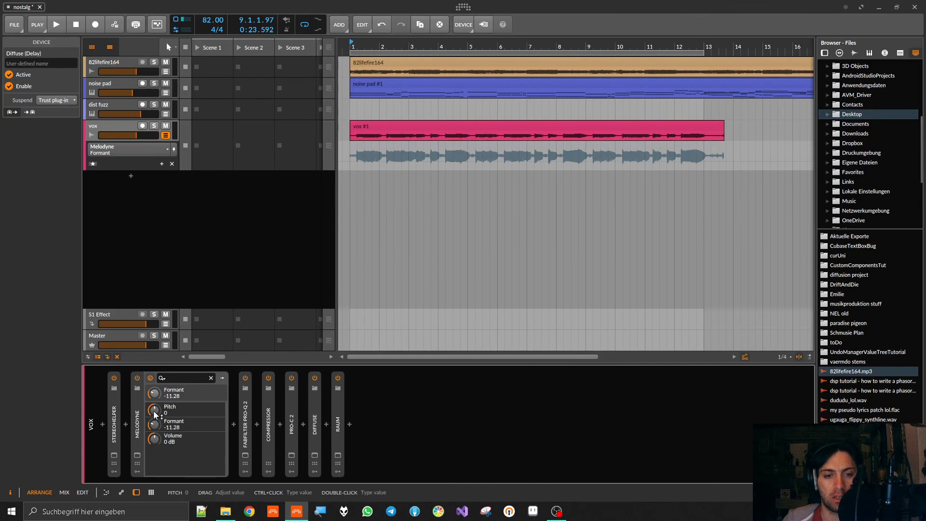
left_click(138, 455)
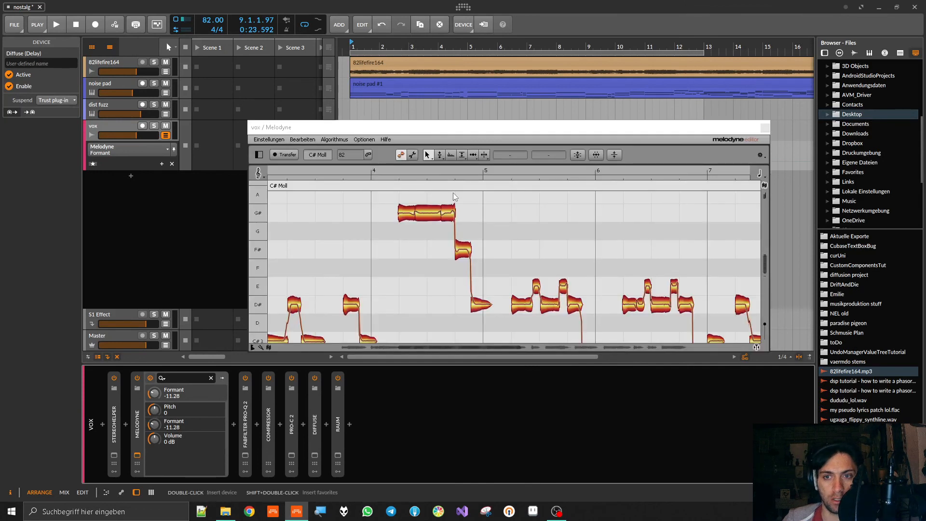
left_click_drag(497, 131, 501, 73)
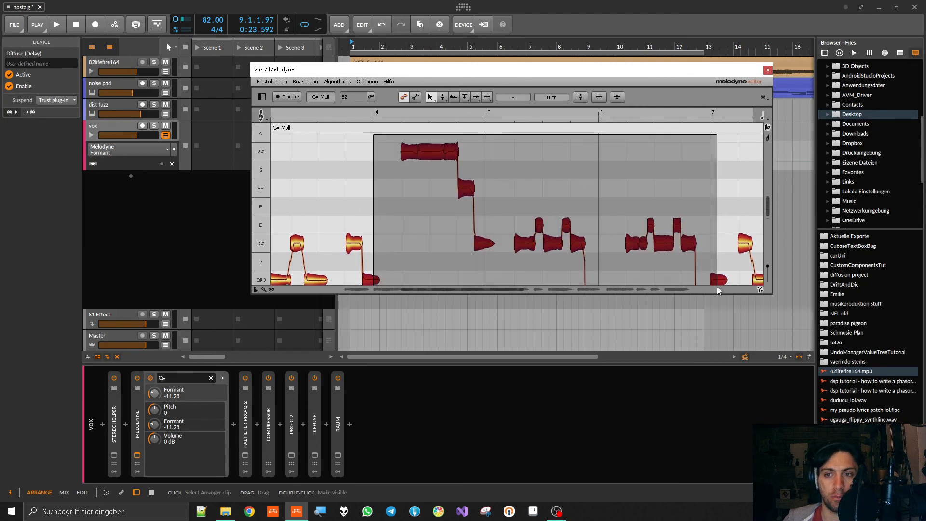
scroll(675, 270, "down", 1)
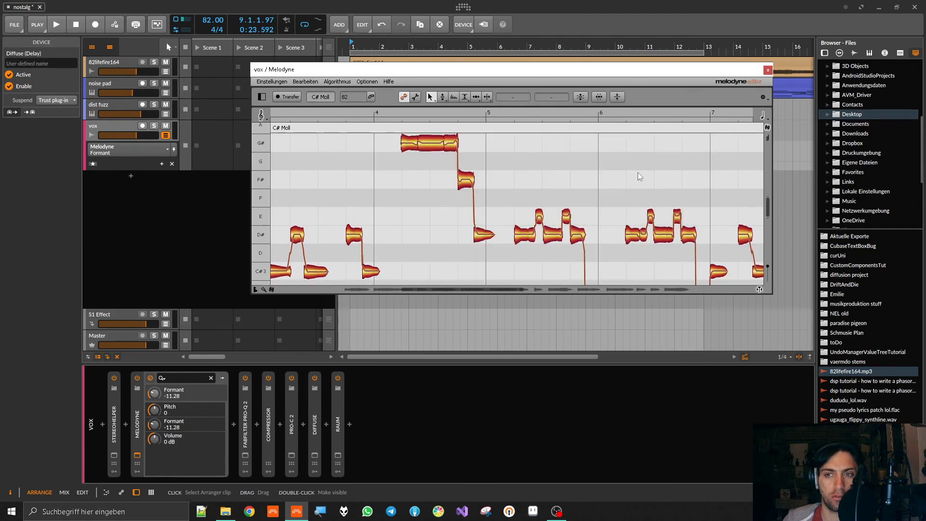
left_click(768, 69)
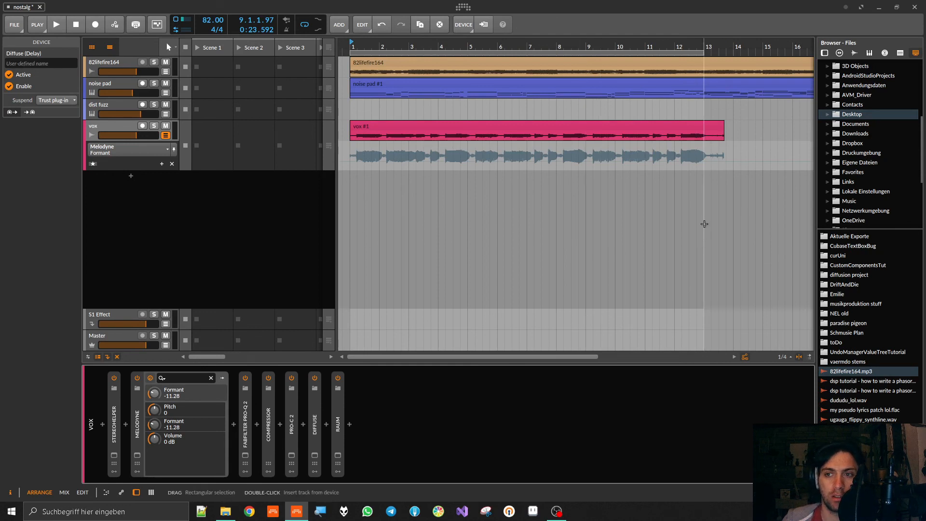
left_click_drag(703, 218, 622, 155)
left_click(490, 242)
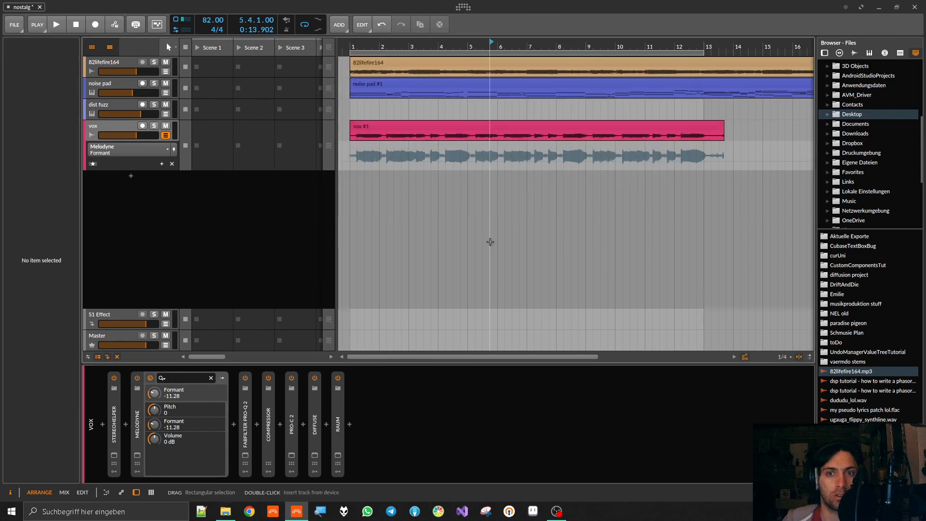